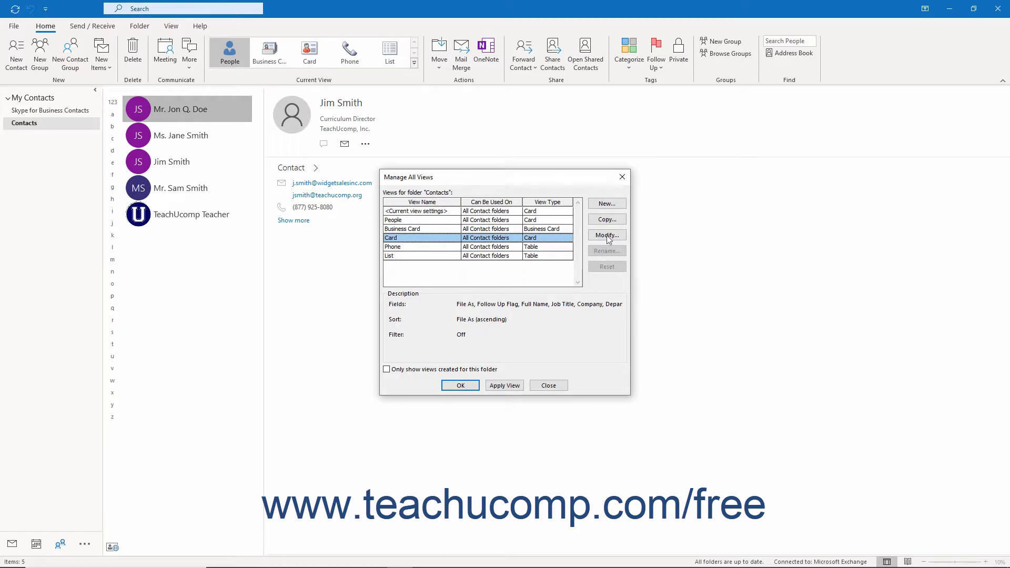
Start a new contacts view named "My Contacts View" with the Table view type
left_click(607, 204)
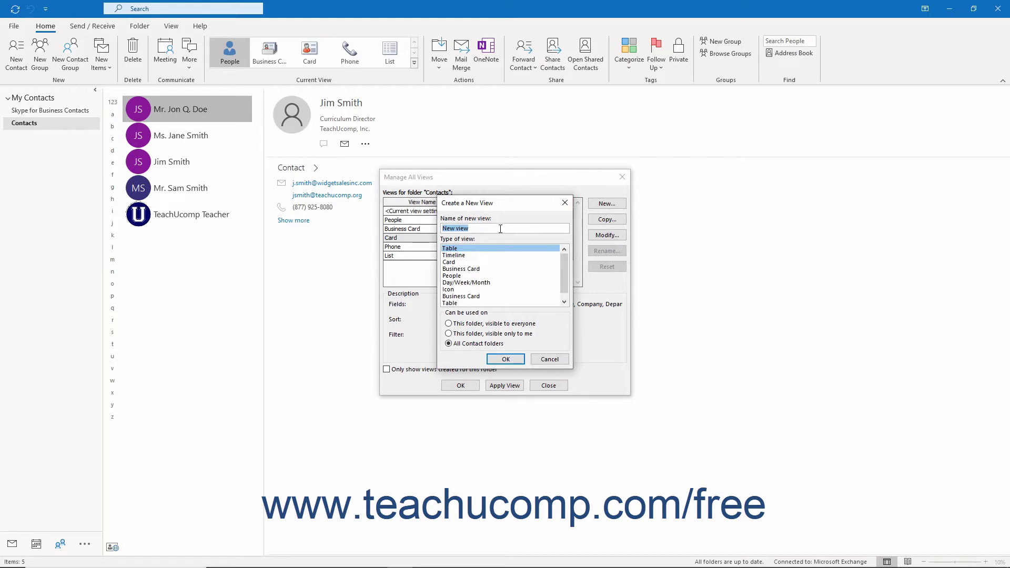
type("My Contacts View")
left_click(477, 250)
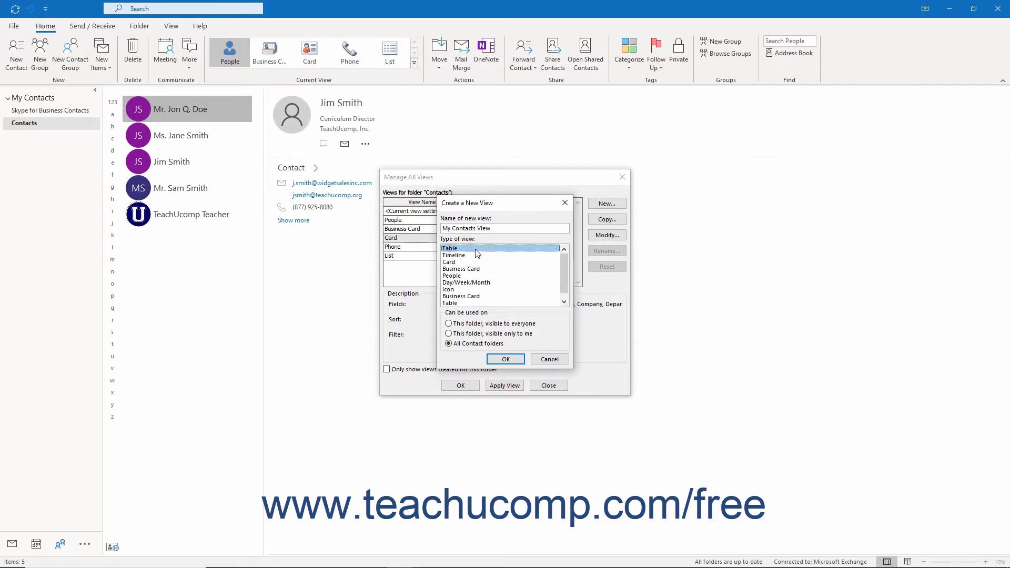
left_click(465, 257)
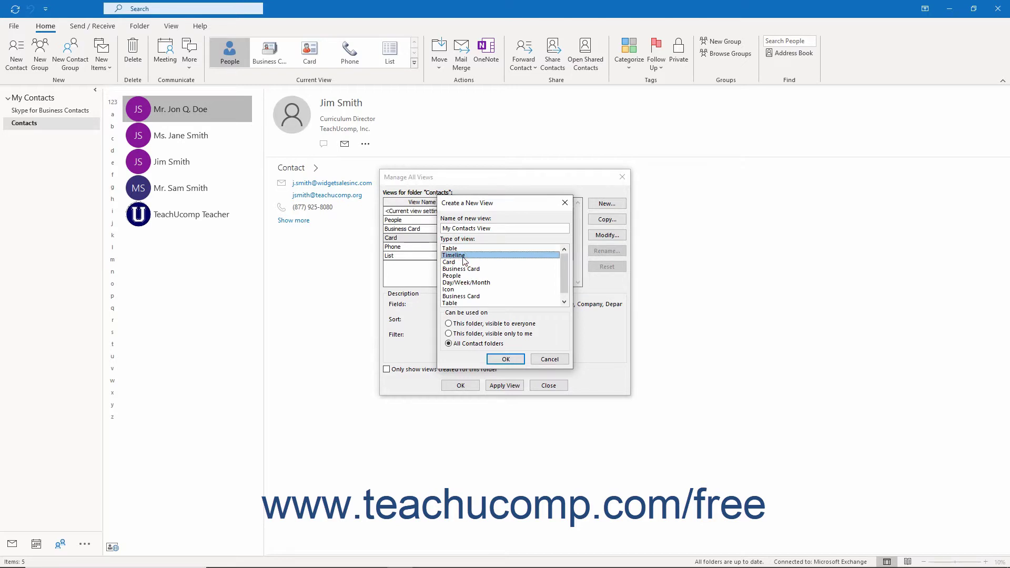
left_click(462, 262)
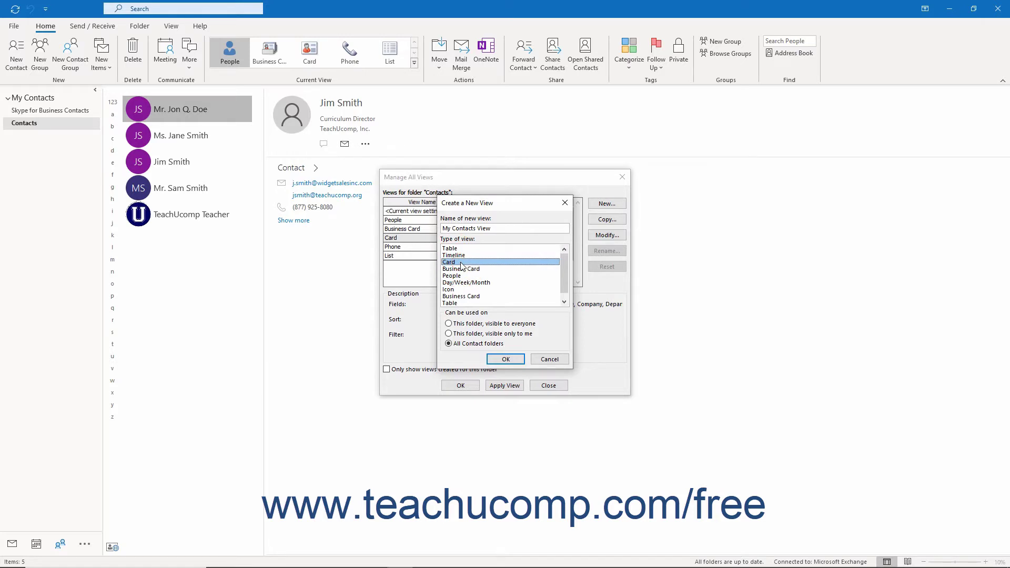
left_click(460, 269)
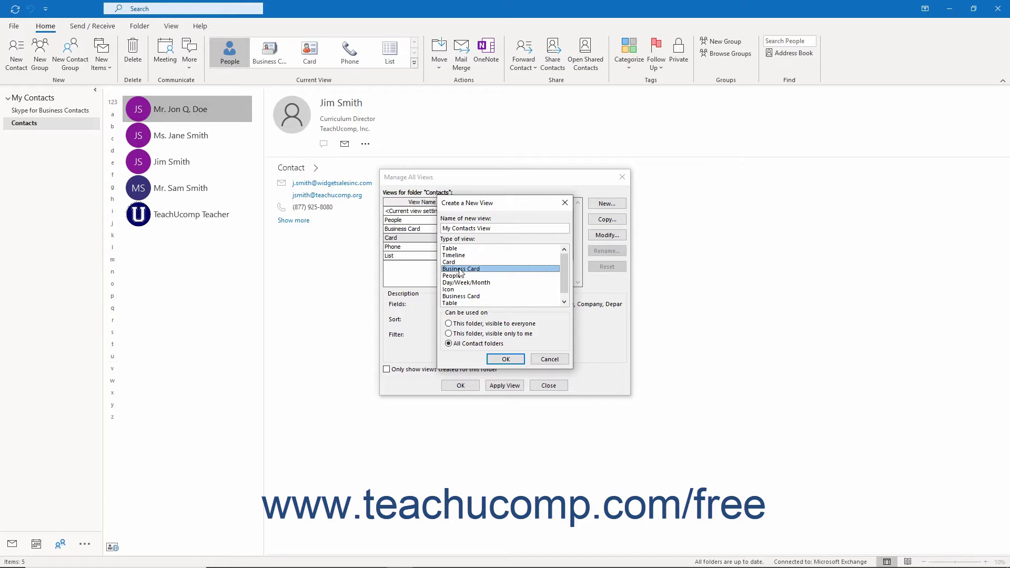
left_click(459, 276)
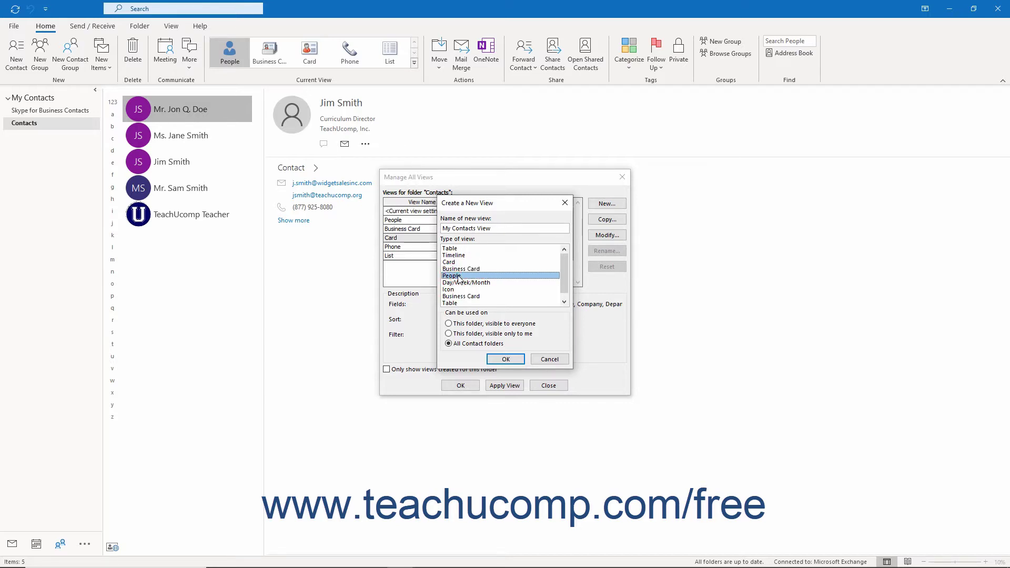
left_click(460, 283)
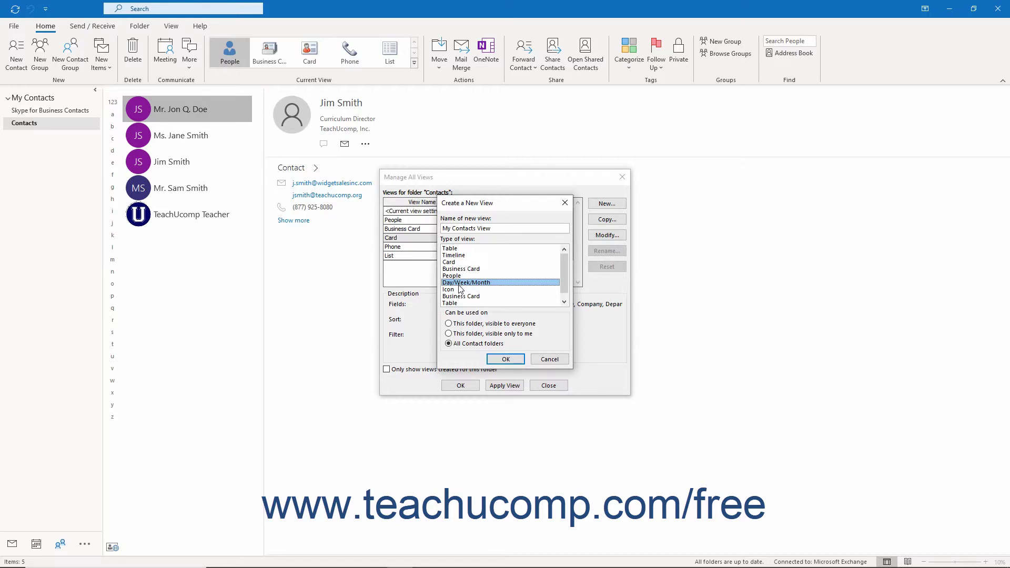
left_click(457, 290)
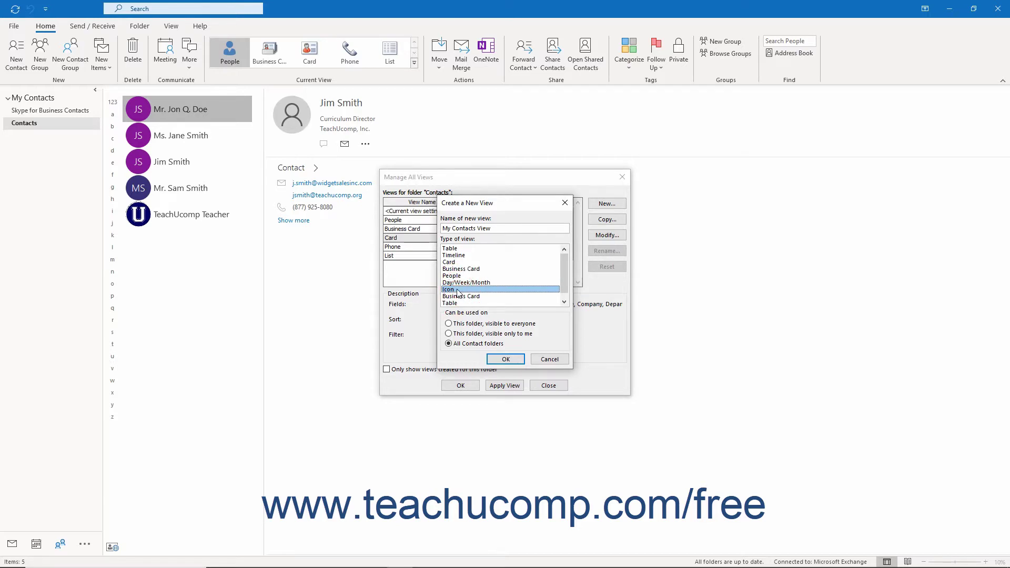
Create the view as a Table that can be used on All Contact folders
left_click(470, 249)
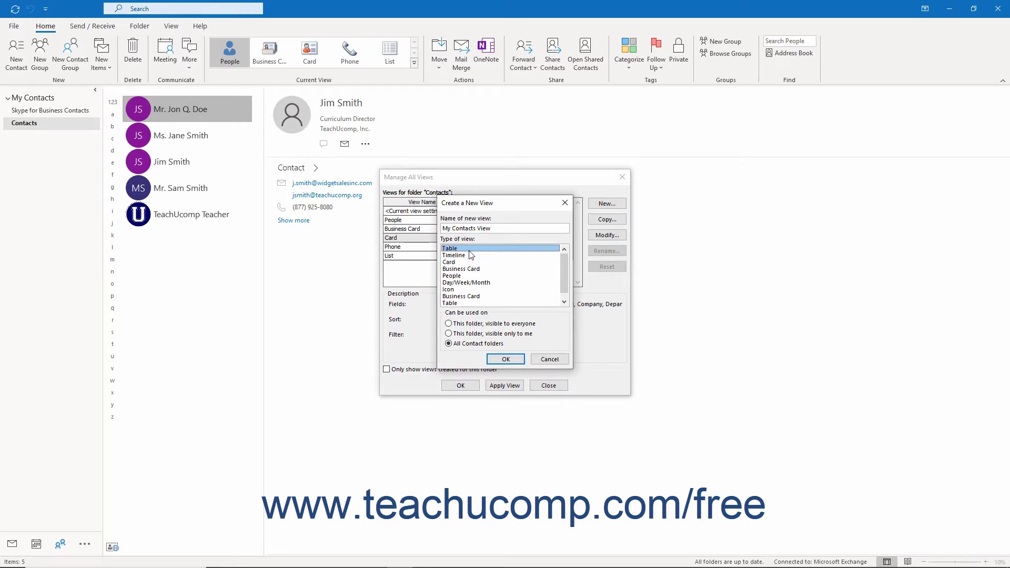
left_click(471, 345)
left_click(494, 361)
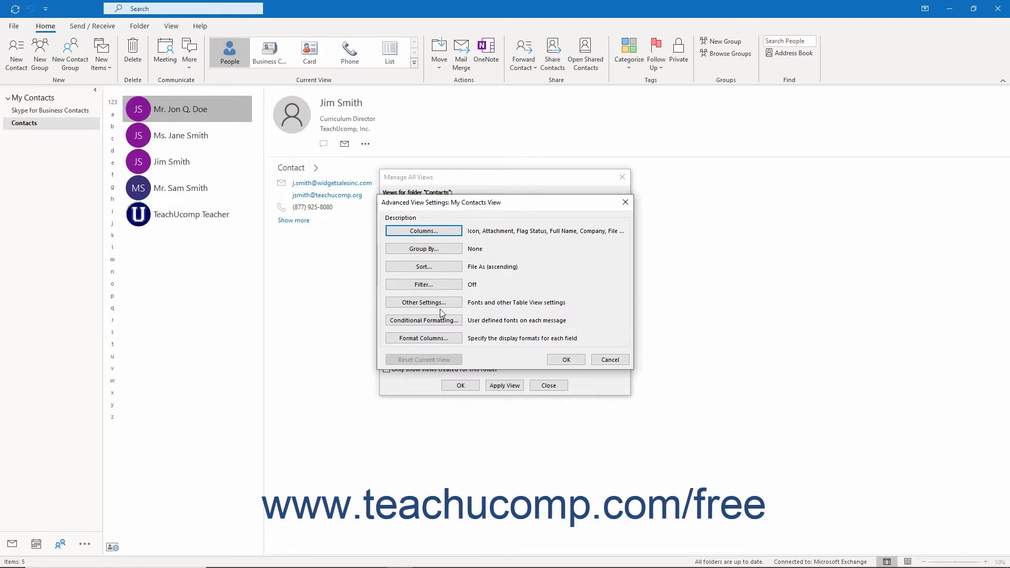
Open the new view's column settings and list All Contact fields as the available columns
left_click(445, 234)
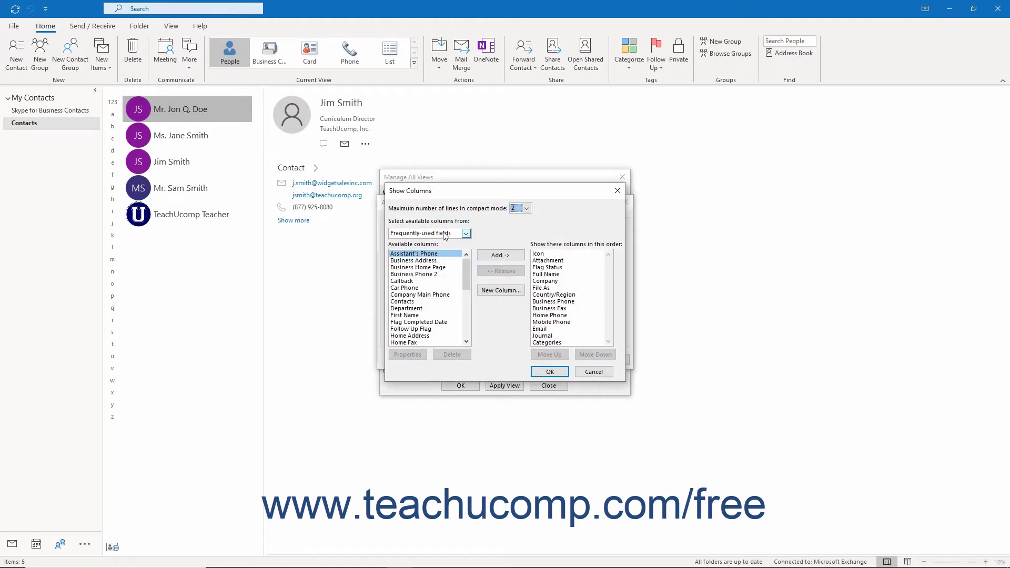
left_click(526, 209)
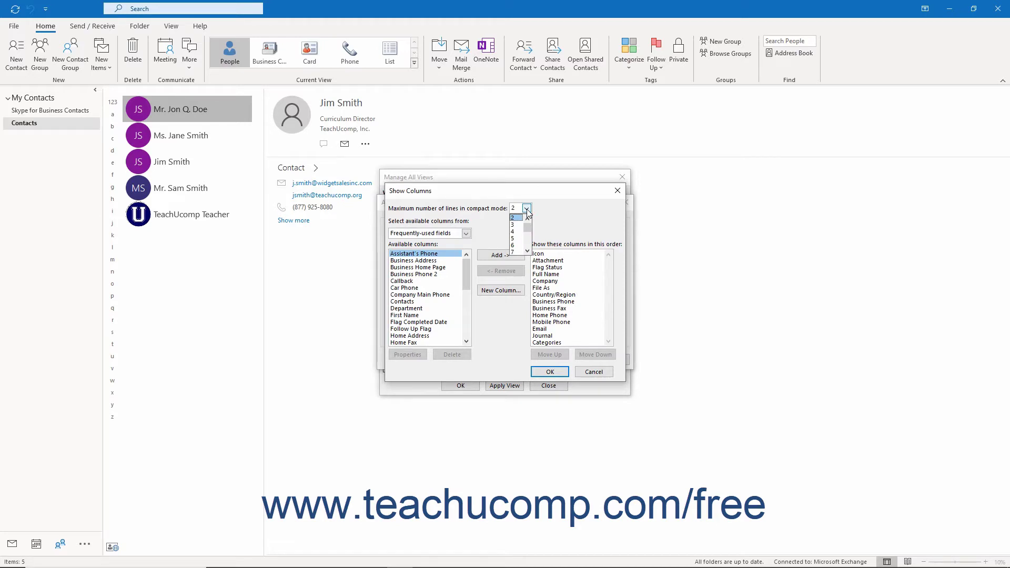
left_click(526, 209)
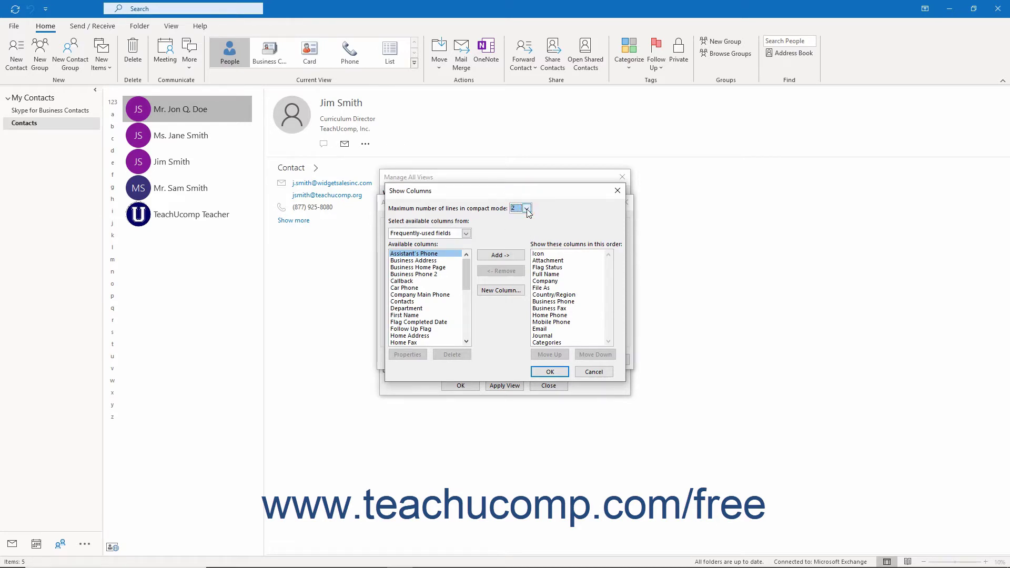
left_click(466, 233)
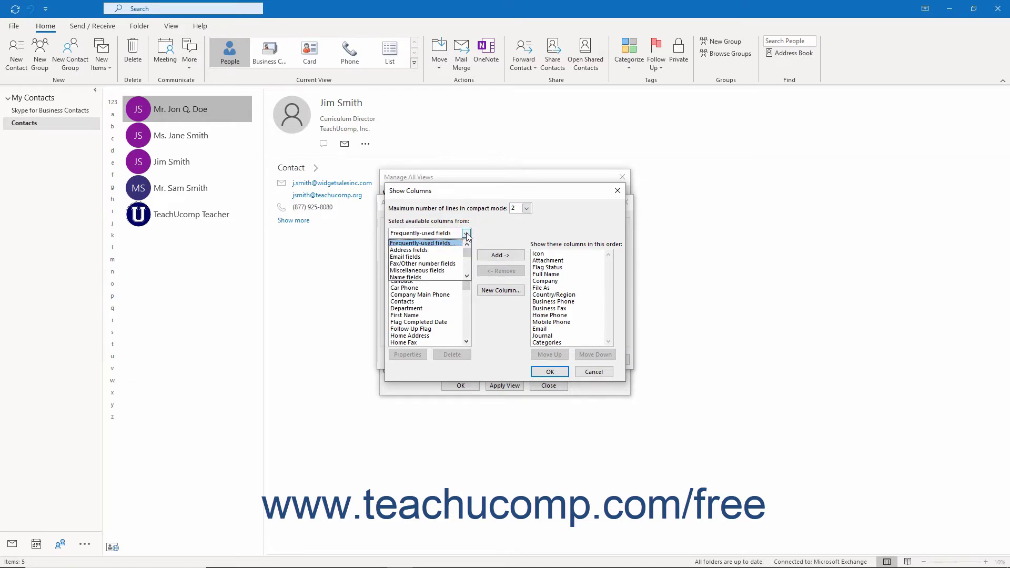
left_click(467, 275)
left_click(466, 276)
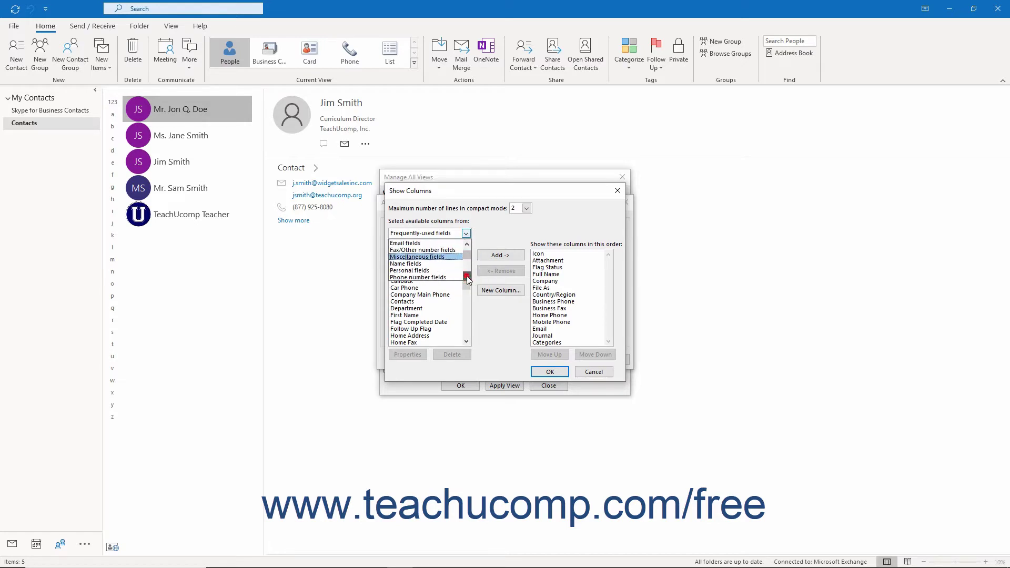
left_click(466, 275)
left_click(466, 275)
left_click(467, 276)
left_click(466, 276)
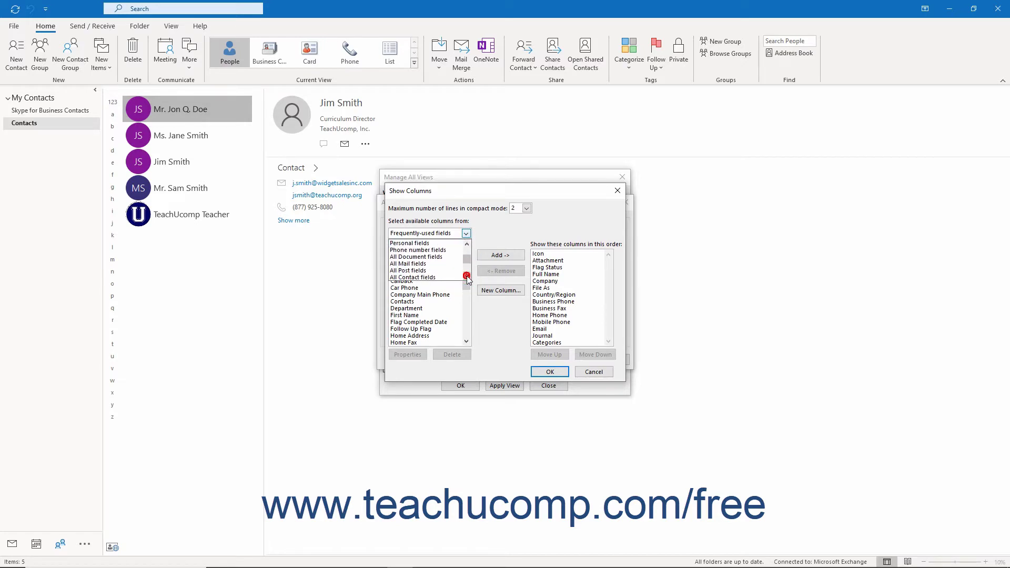
left_click(456, 277)
Add the Job Title column to the shown columns and remove the Business Fax column
left_click_drag(466, 262, 470, 299)
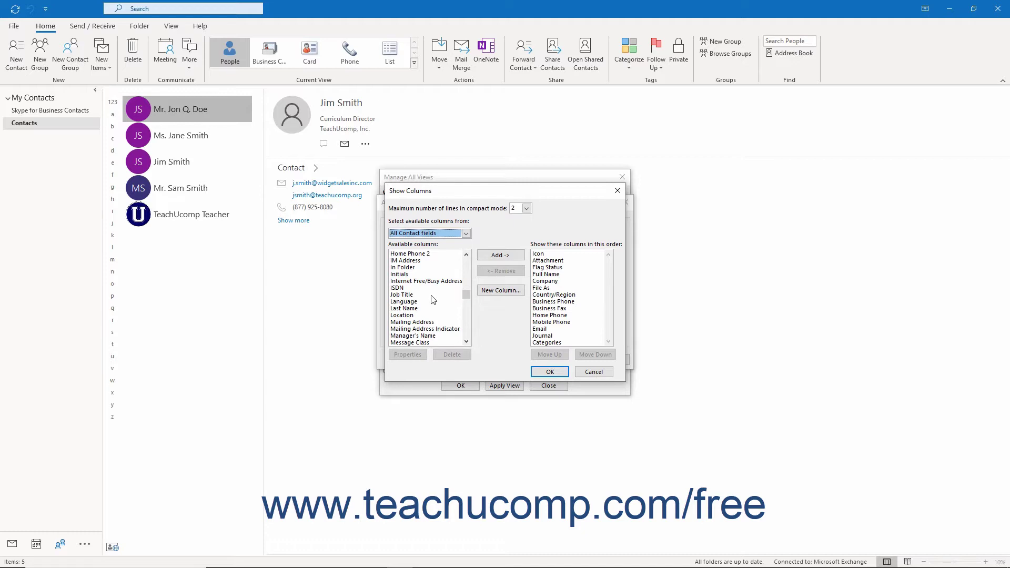
left_click(430, 296)
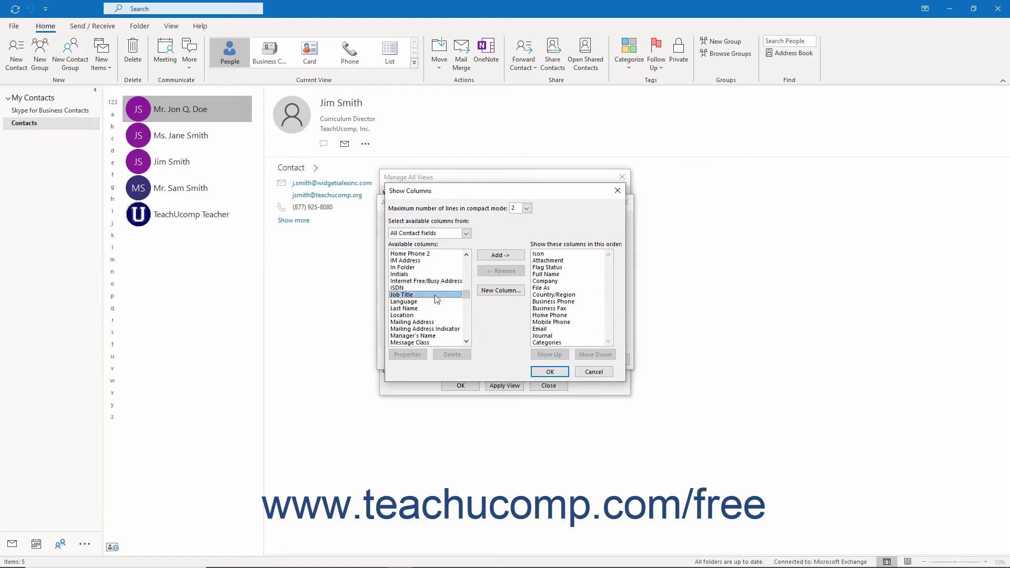
left_click(484, 258)
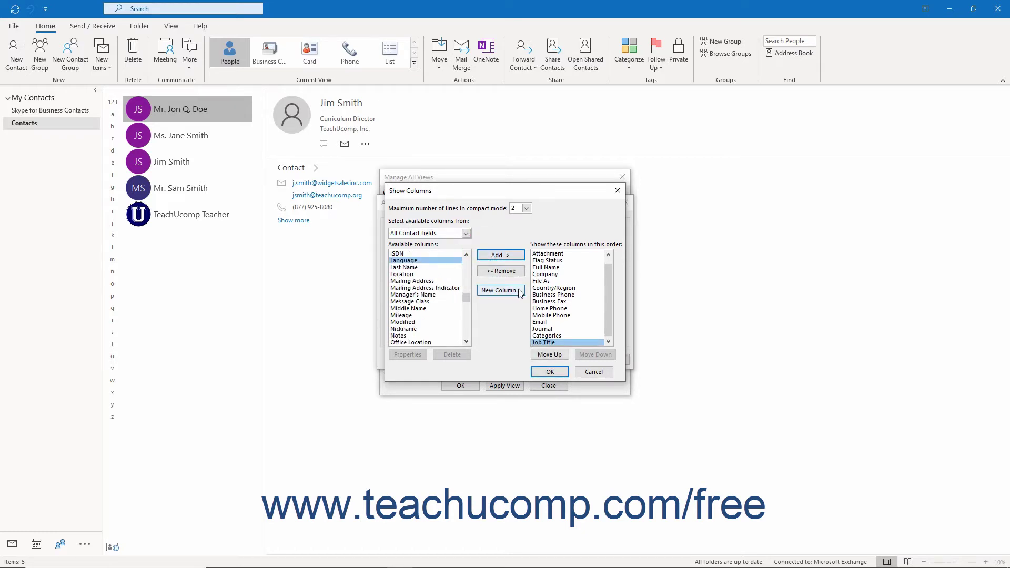
left_click(540, 302)
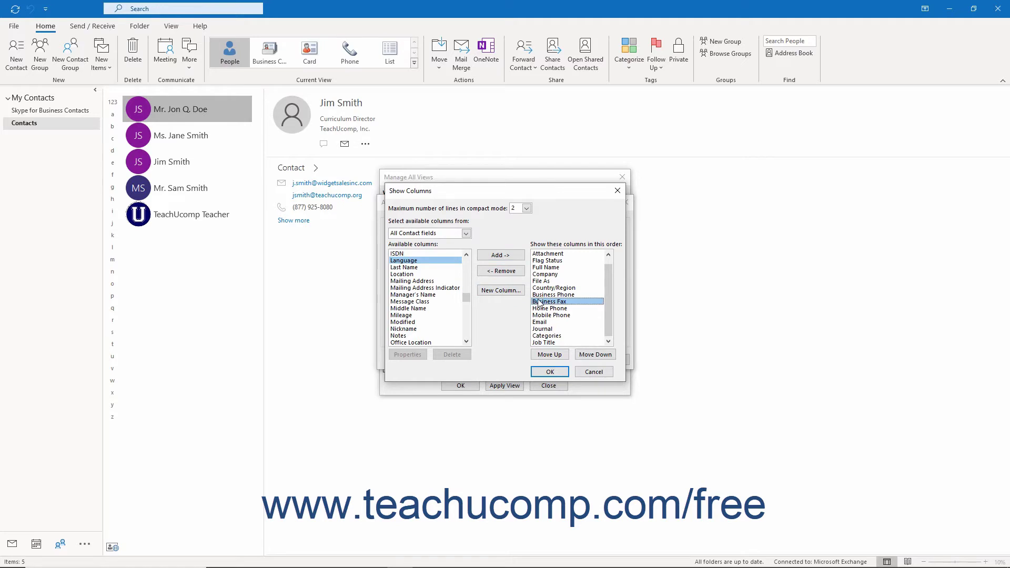
left_click(509, 270)
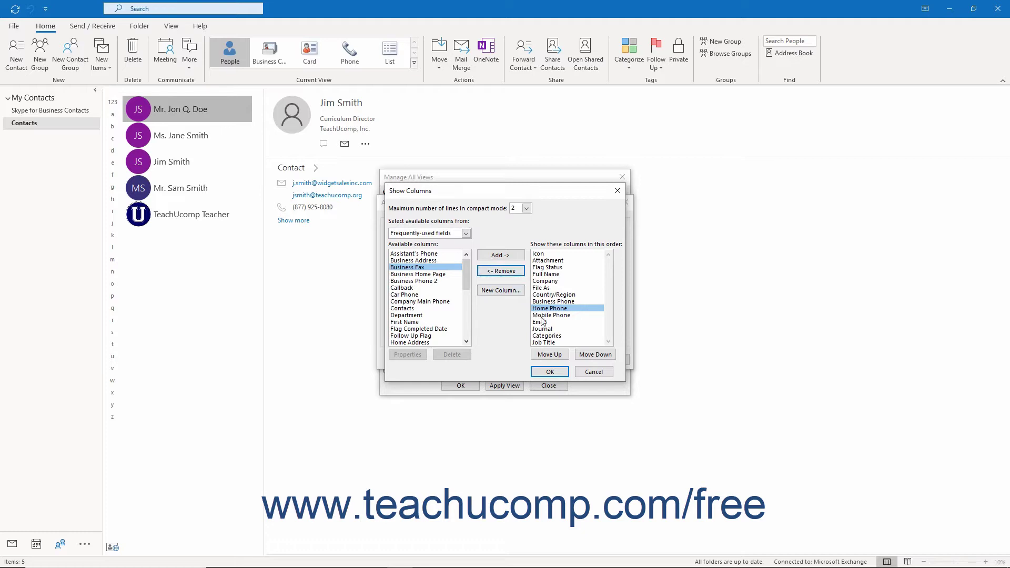
Move the Job Title column up to the first place in the column order
left_click(546, 342)
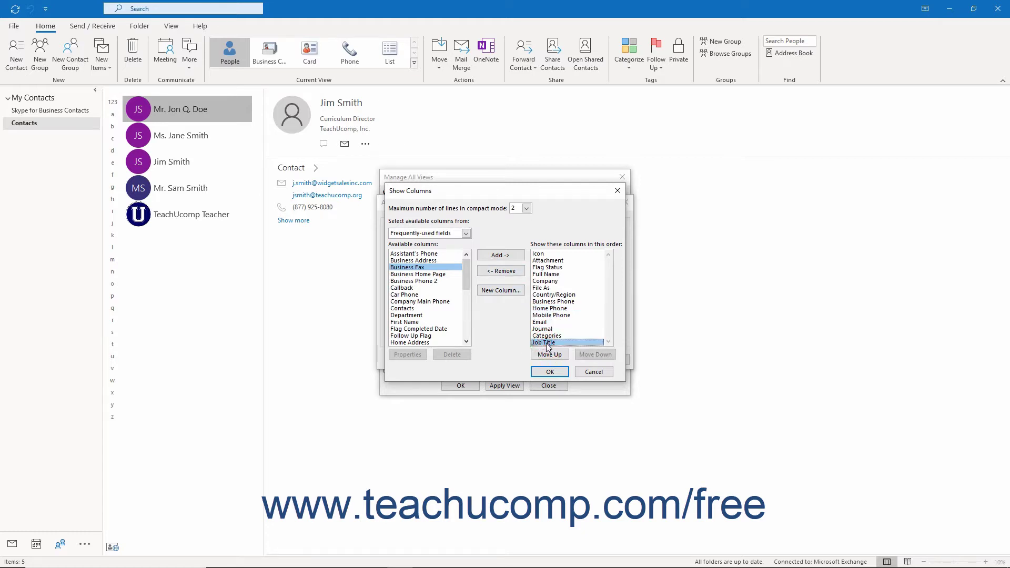
left_click(549, 355)
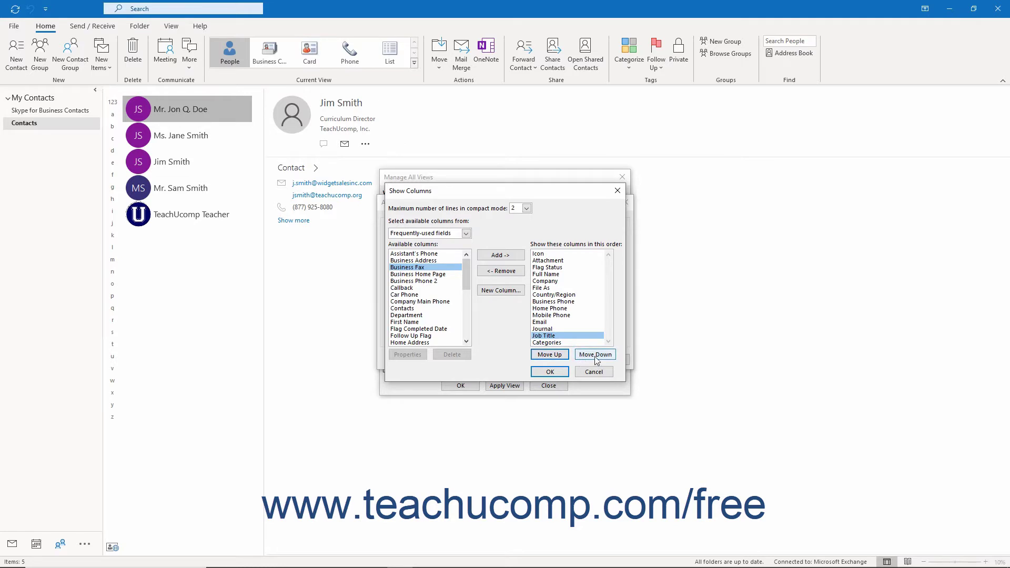
left_click(553, 354)
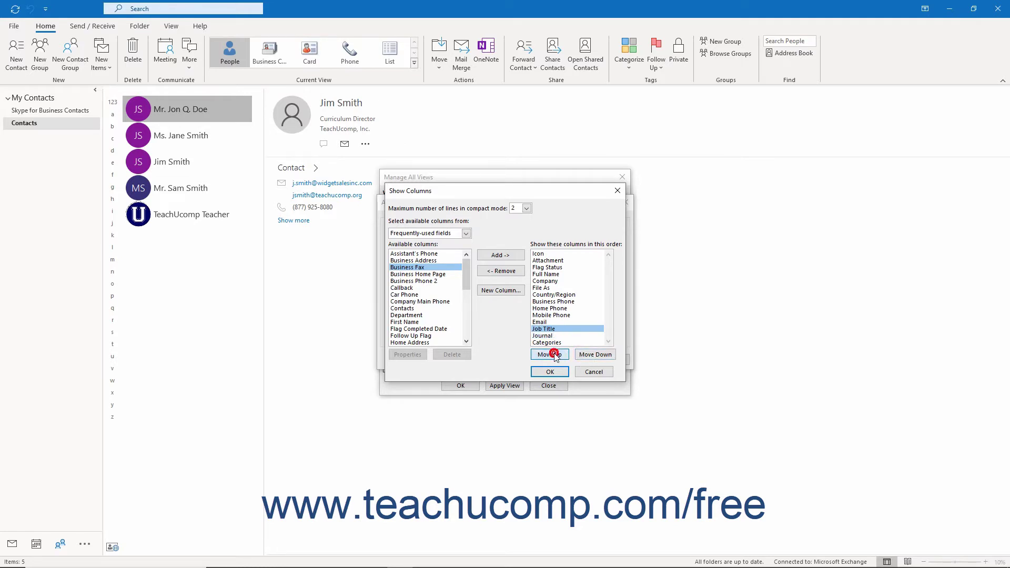
left_click(553, 354)
left_click(553, 354)
left_click(553, 354)
left_click(553, 354)
left_click(553, 354)
left_click(553, 354)
left_click(554, 354)
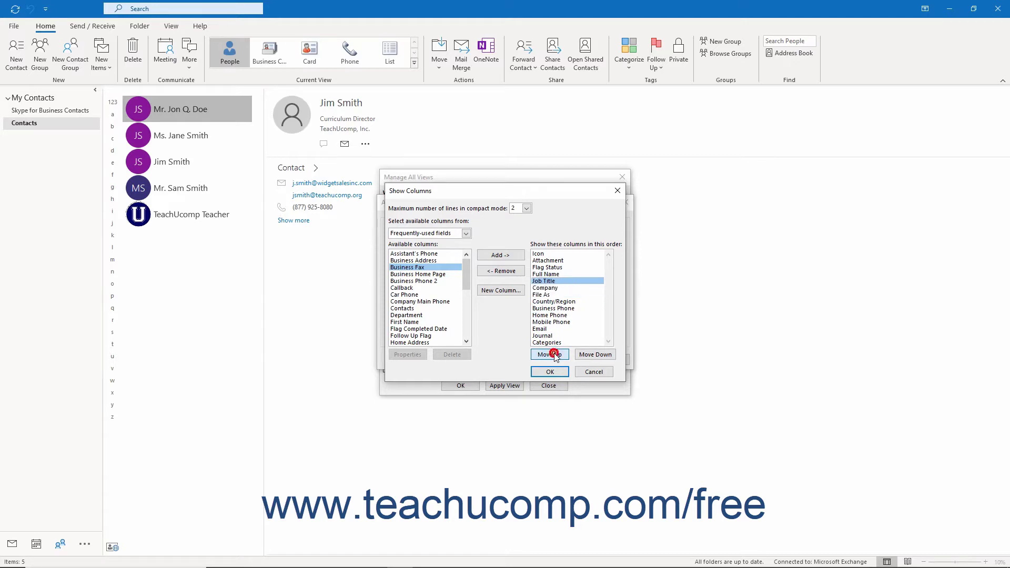
left_click(553, 354)
left_click(553, 354)
left_click(554, 354)
left_click(553, 354)
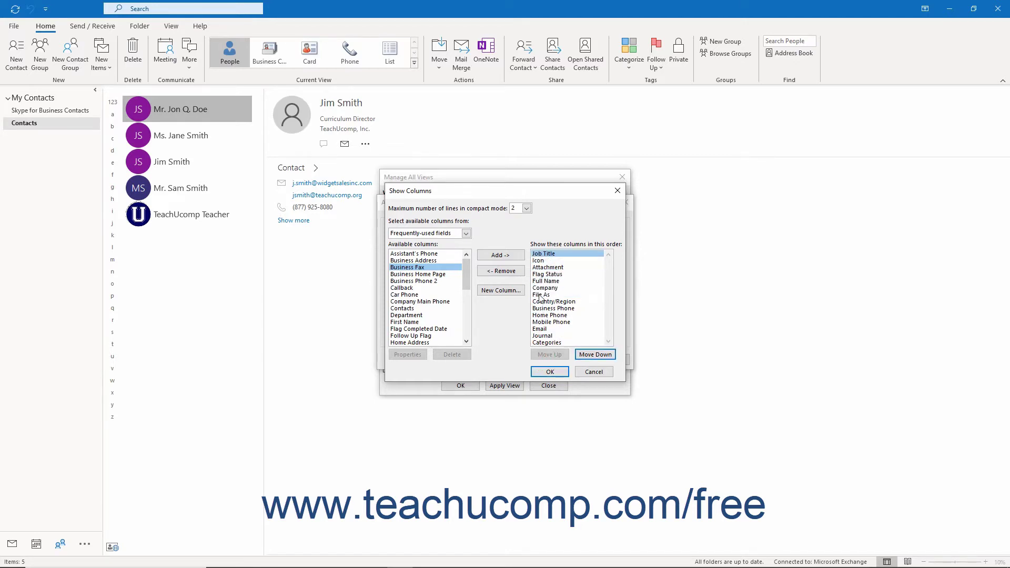
Remove the Attachment, Flag Status and Icon columns from the shown columns
left_click(548, 269)
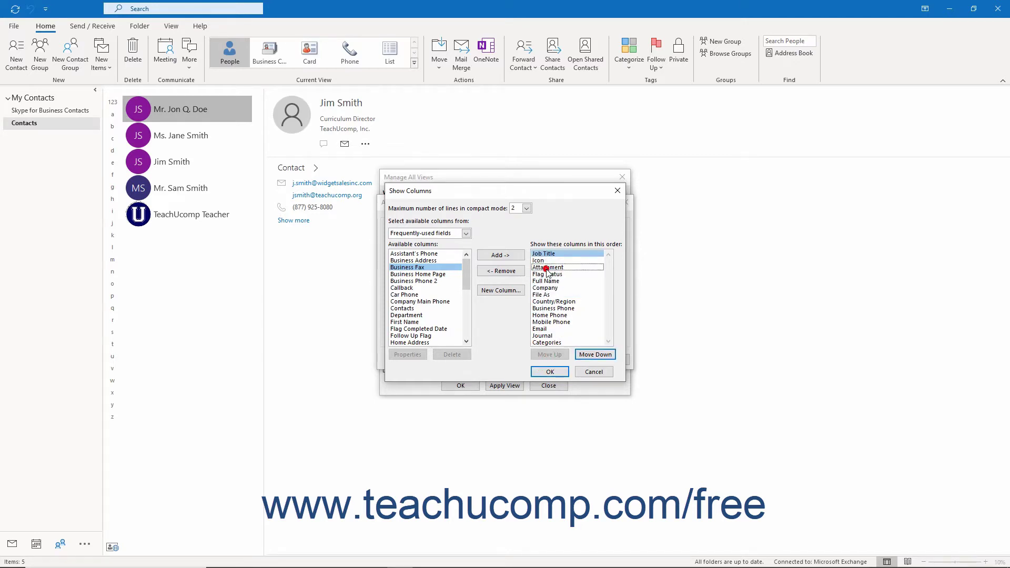
left_click(513, 272)
left_click(513, 271)
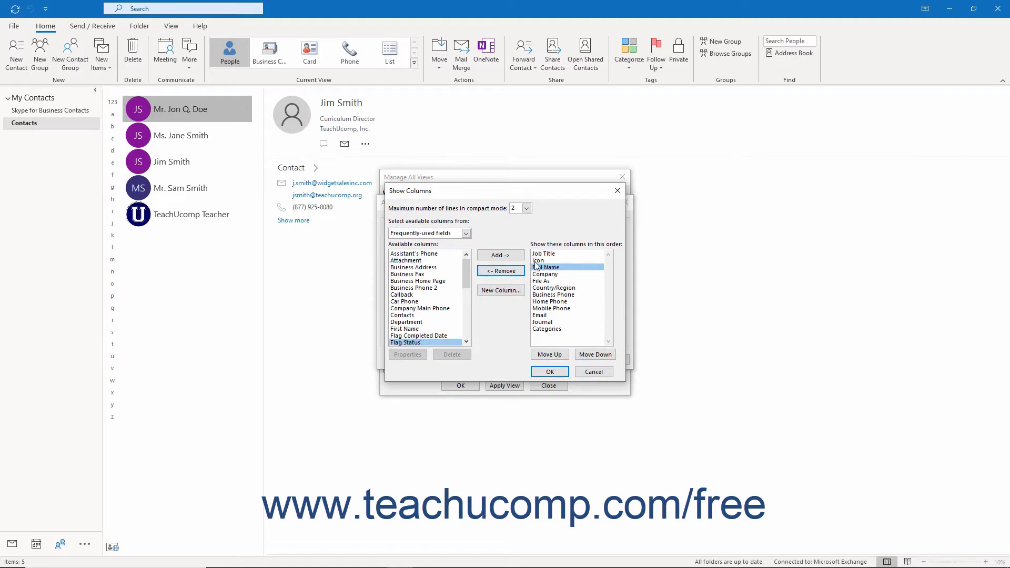
left_click(536, 260)
left_click(511, 271)
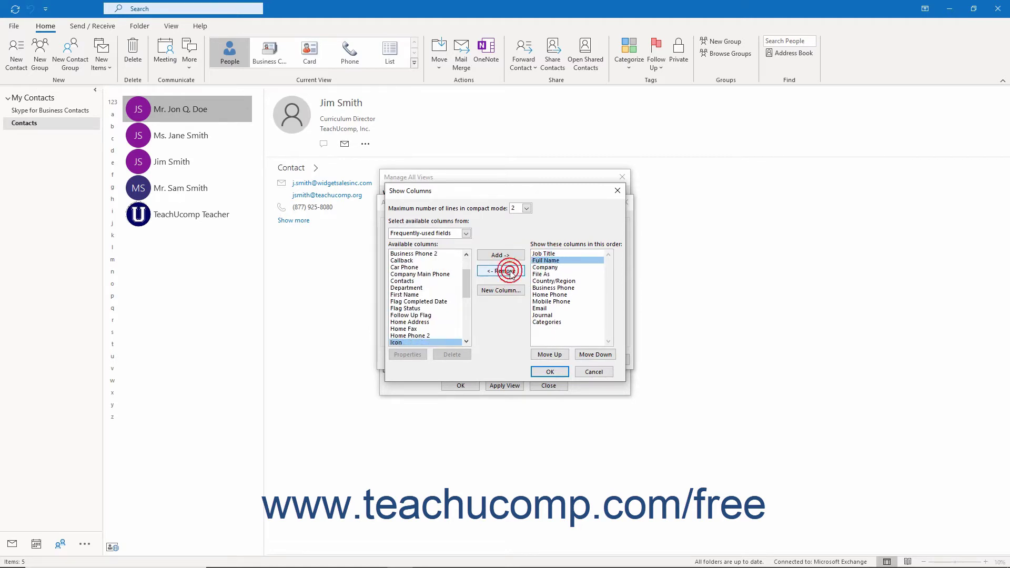
Move Business Phone up to directly after Company, and File As up to directly after Job Title
left_click(541, 288)
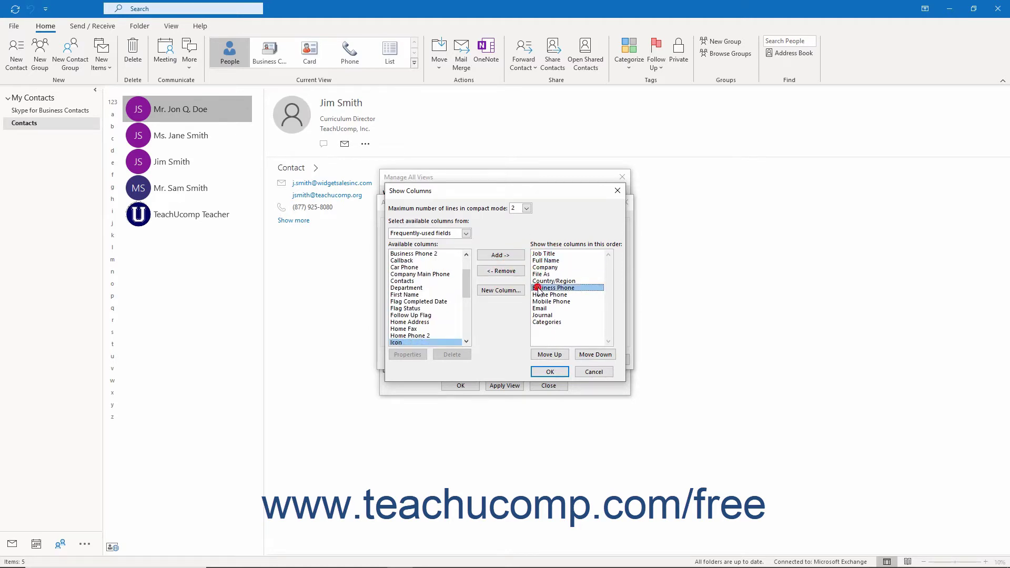
left_click(550, 355)
left_click(550, 355)
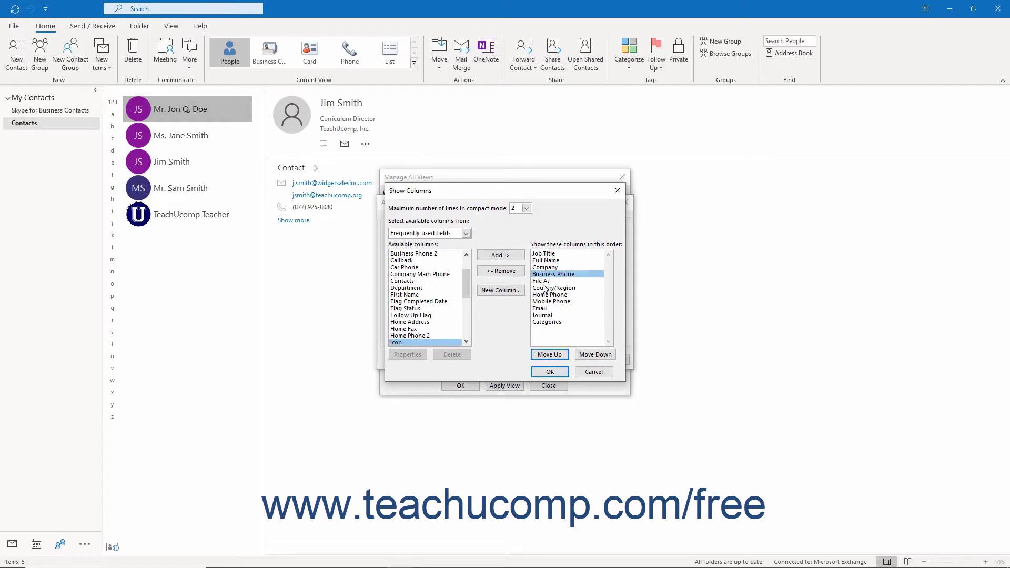
left_click(542, 281)
left_click(549, 354)
left_click(550, 355)
left_click(550, 355)
Move the Email column to directly after Business Phone and accept the column settings
left_click(545, 309)
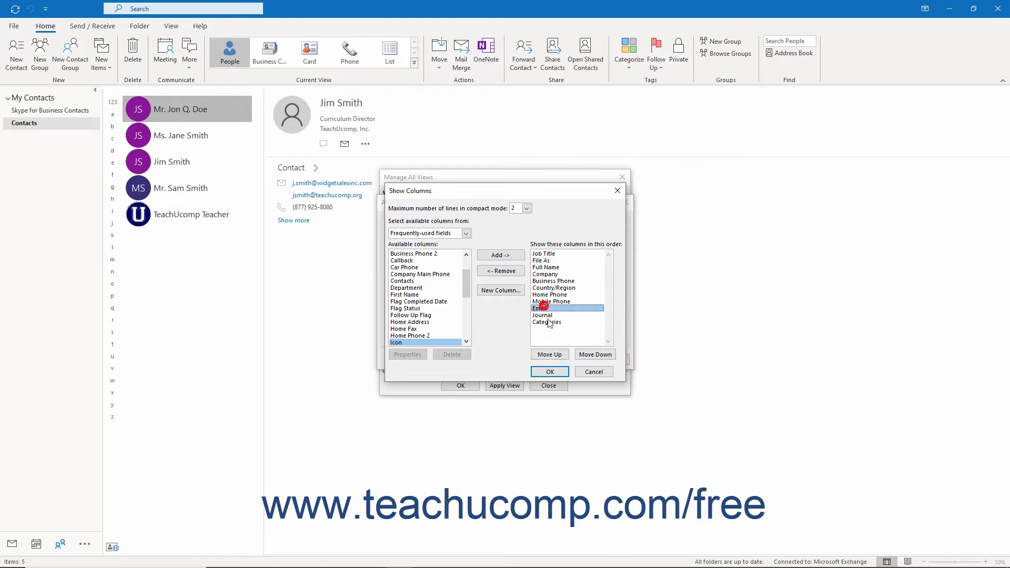
left_click(550, 355)
left_click(549, 355)
left_click(550, 355)
left_click(550, 355)
left_click(549, 354)
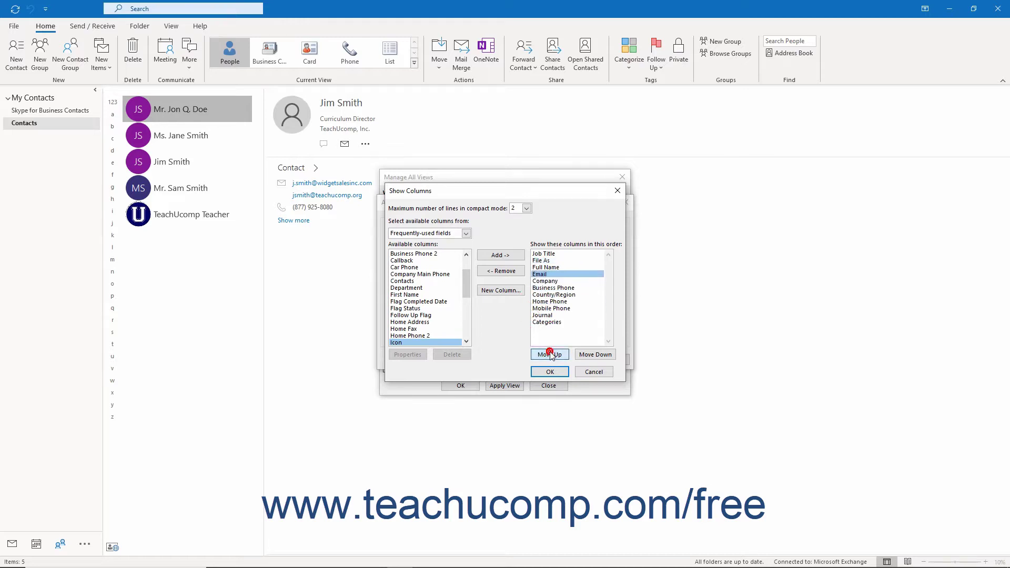
left_click(582, 355)
left_click(581, 355)
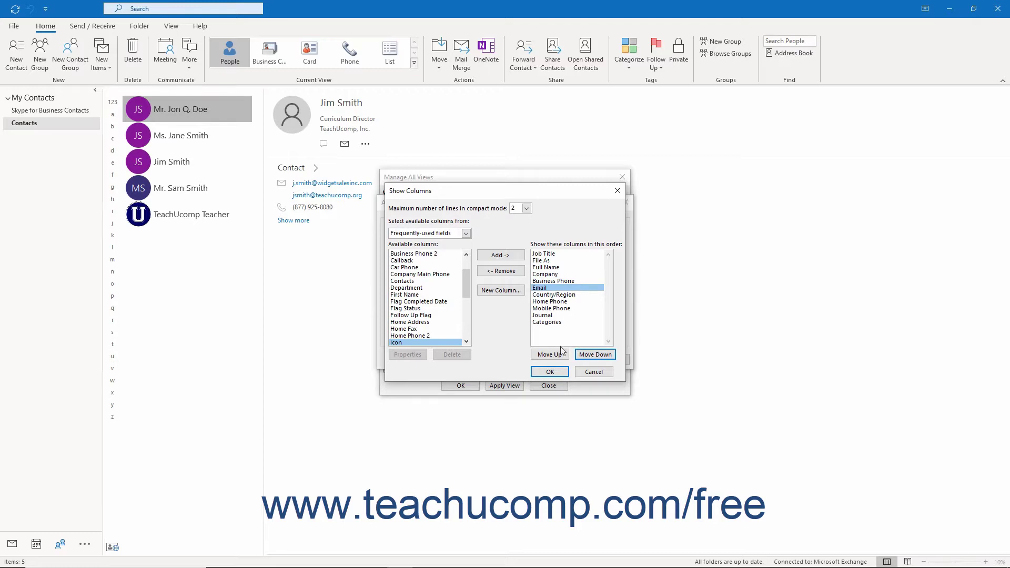
left_click(555, 371)
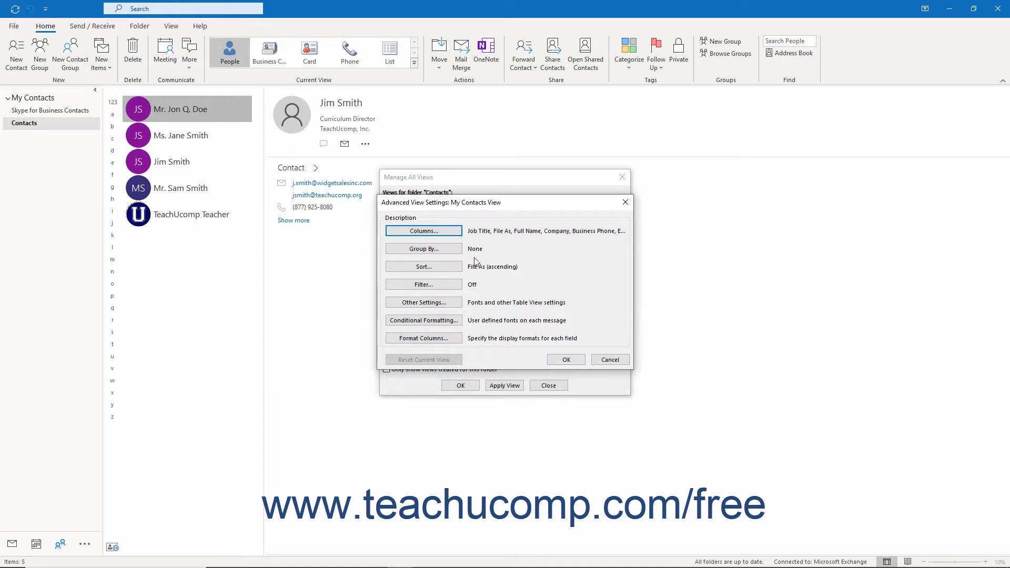
Group the view's items by Job Title in ascending order with the field shown in the view, and accept the grouping
left_click(443, 251)
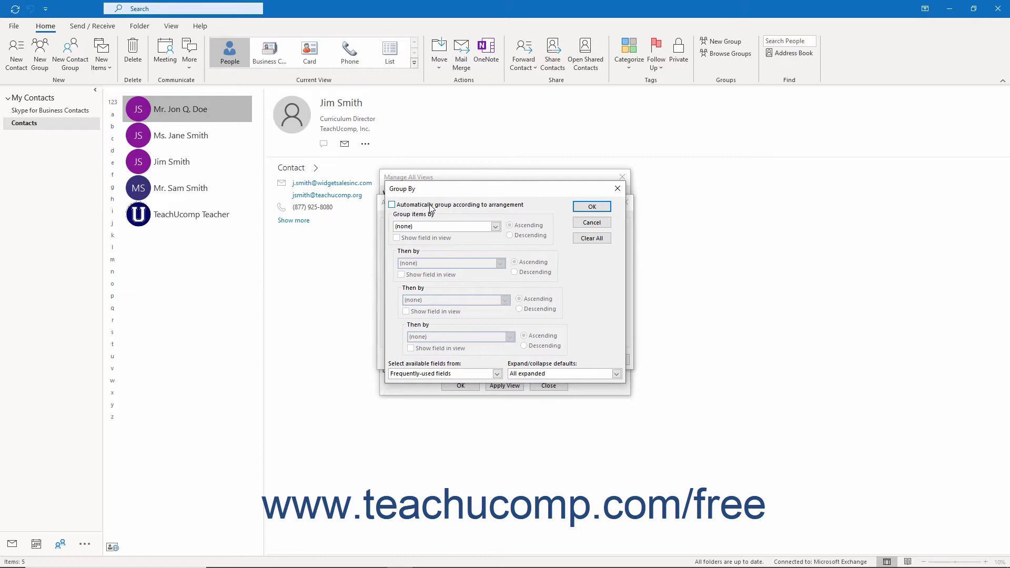
left_click(495, 226)
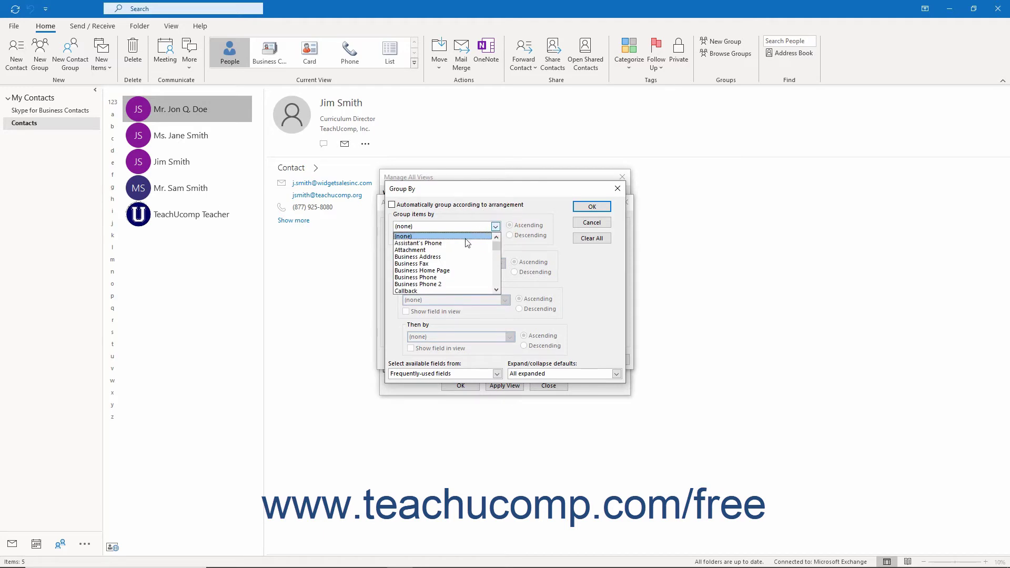
scroll(465, 250, "down", 6)
left_click(429, 262)
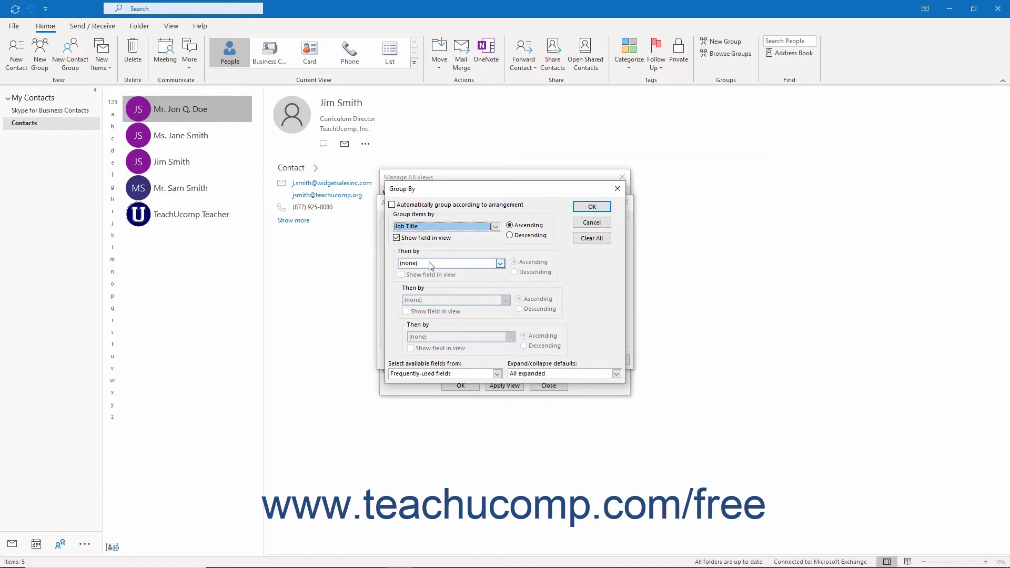
left_click(509, 226)
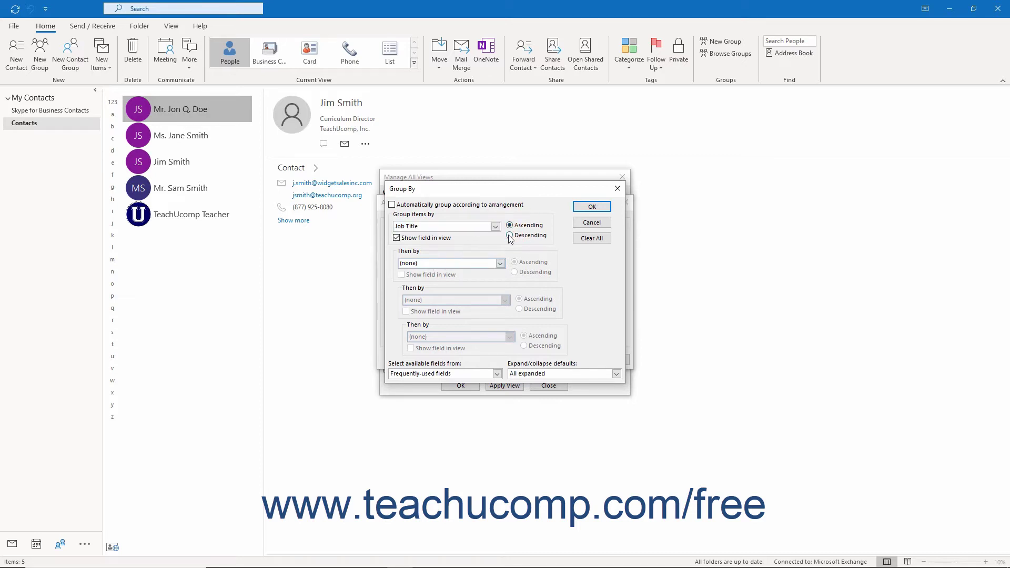
left_click(510, 235)
left_click(509, 225)
left_click(421, 260)
left_click(590, 208)
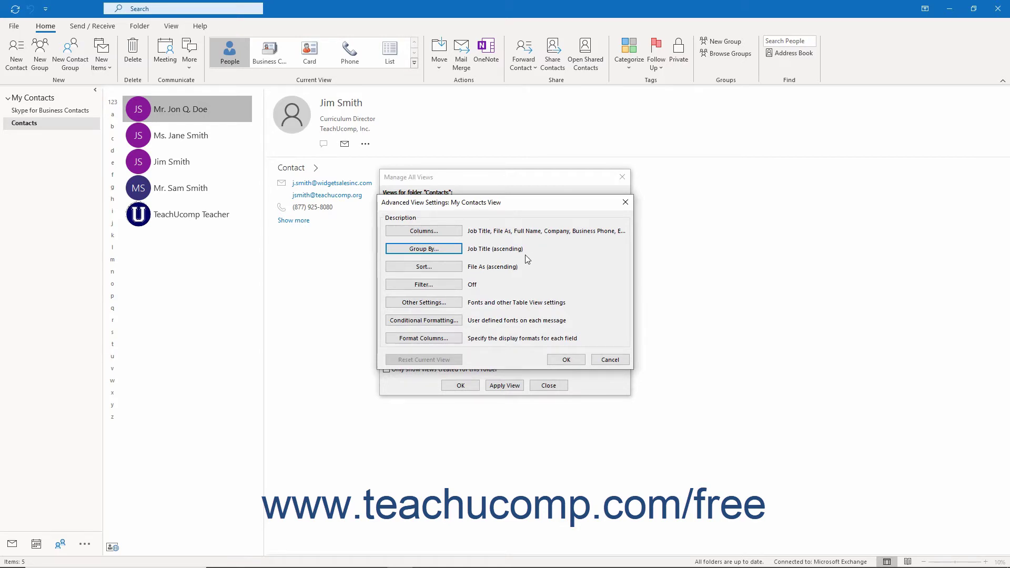
Sort the view's items by File As in ascending order, choosing from the frequently-used fields, and accept the sort settings
left_click(456, 266)
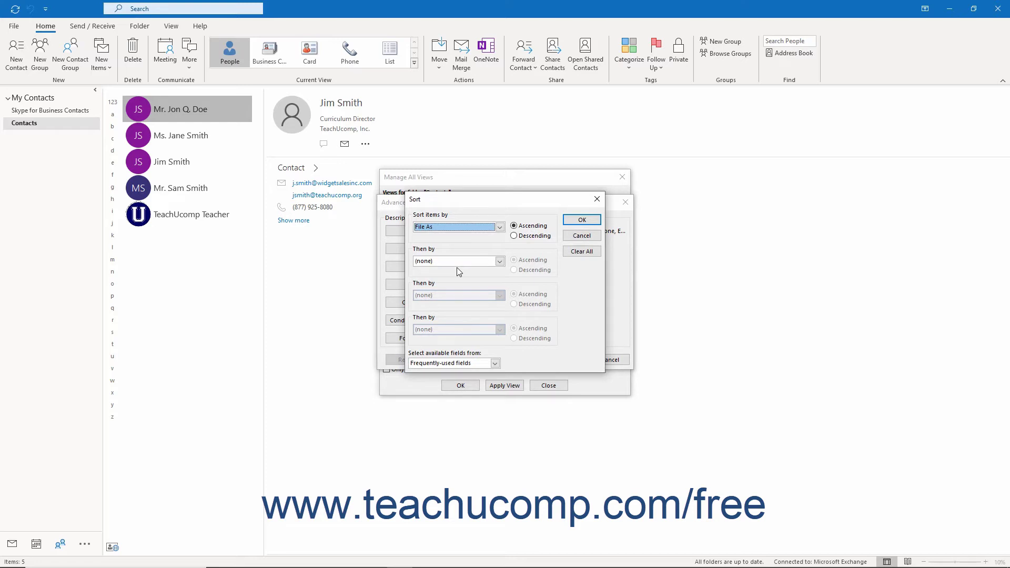
left_click(499, 227)
left_click(470, 237)
left_click(495, 363)
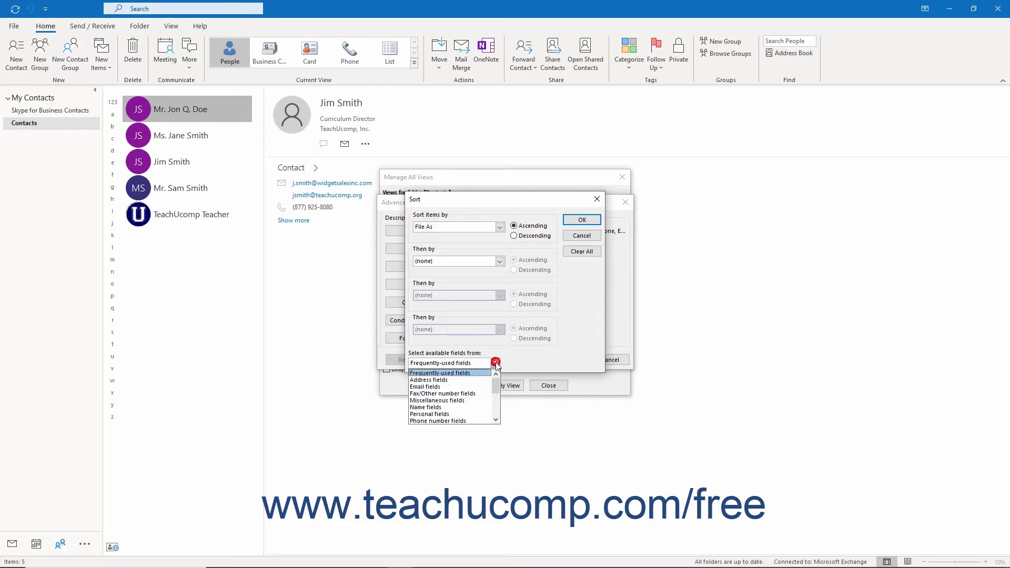
left_click(495, 363)
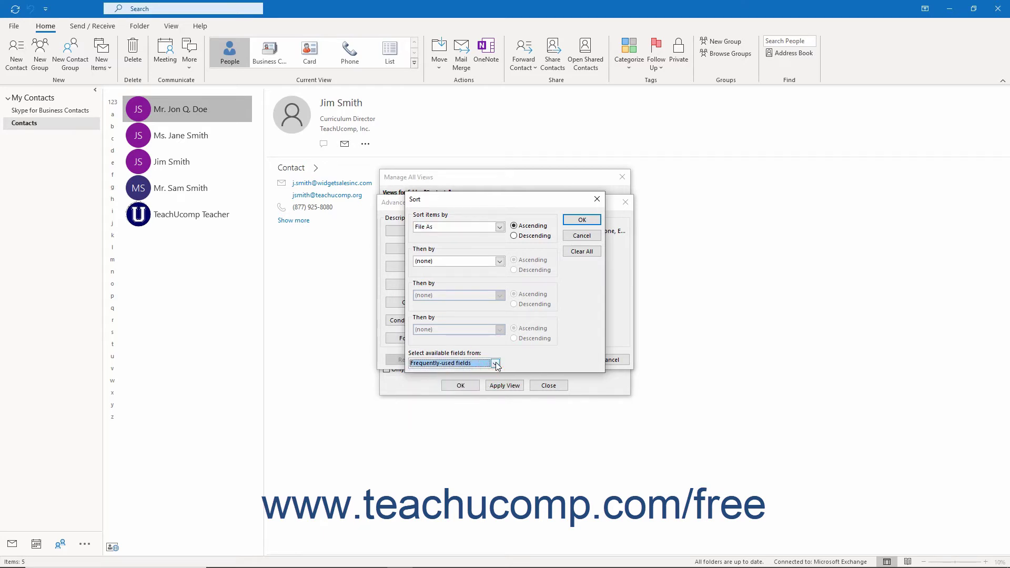
left_click(525, 226)
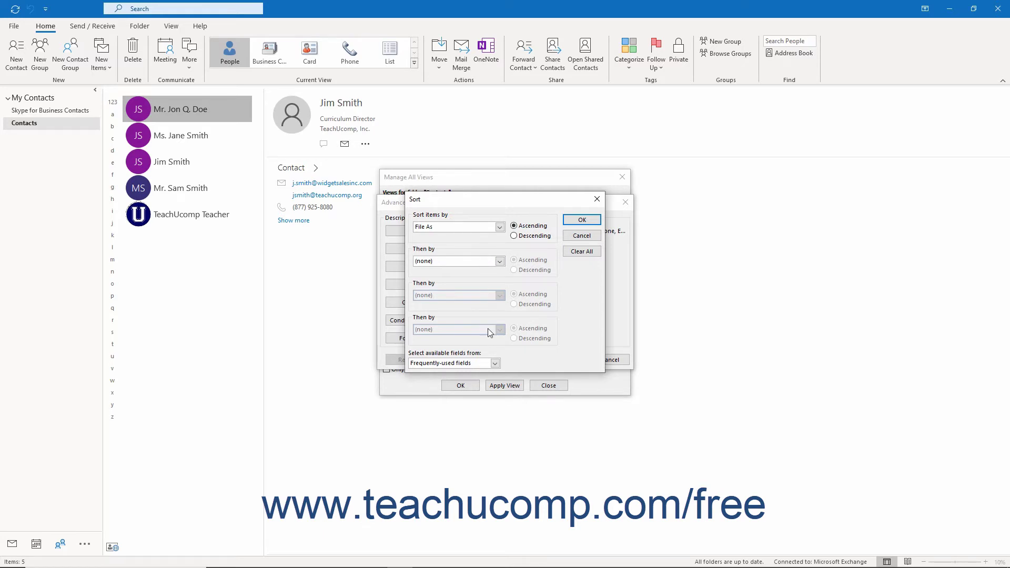
left_click(582, 221)
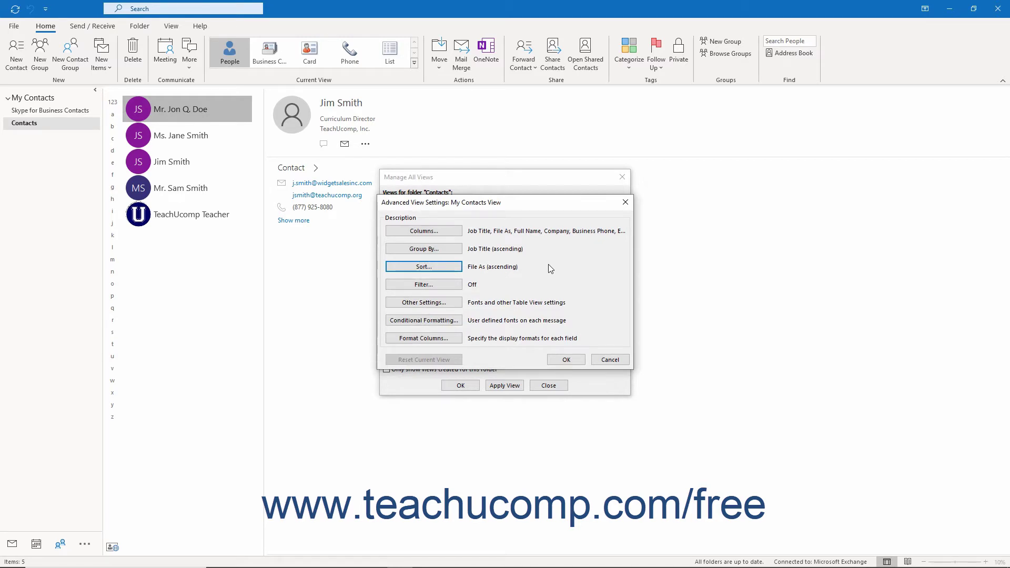
Examine the view's filter options for contacts, more choices, advanced criteria and SQL
left_click(456, 287)
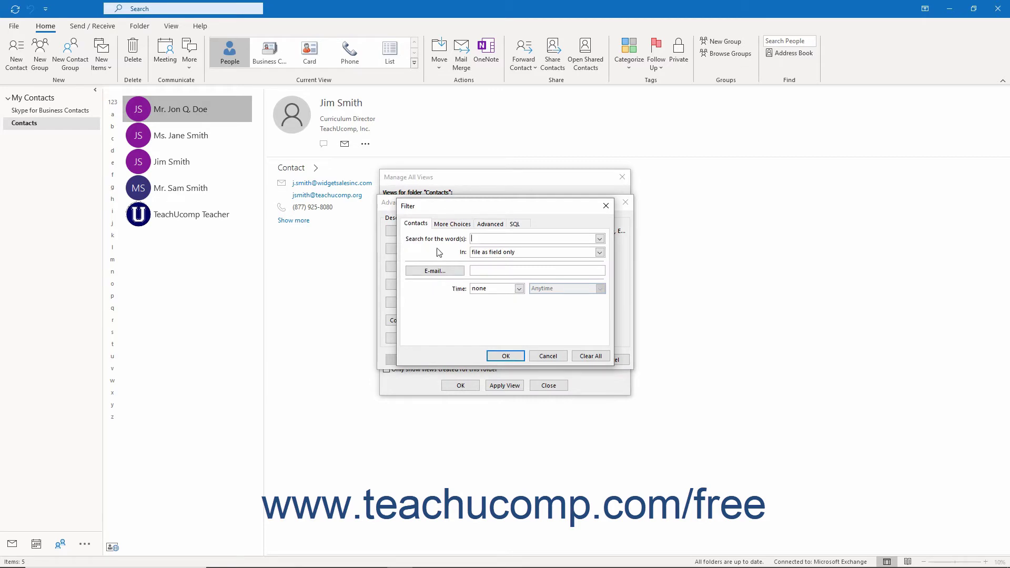
left_click(445, 226)
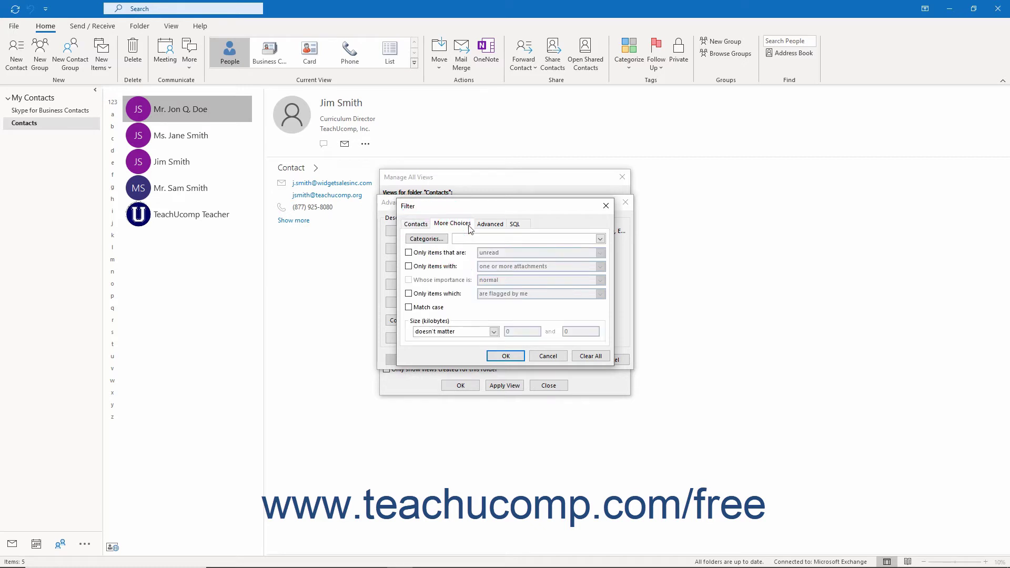
left_click(487, 226)
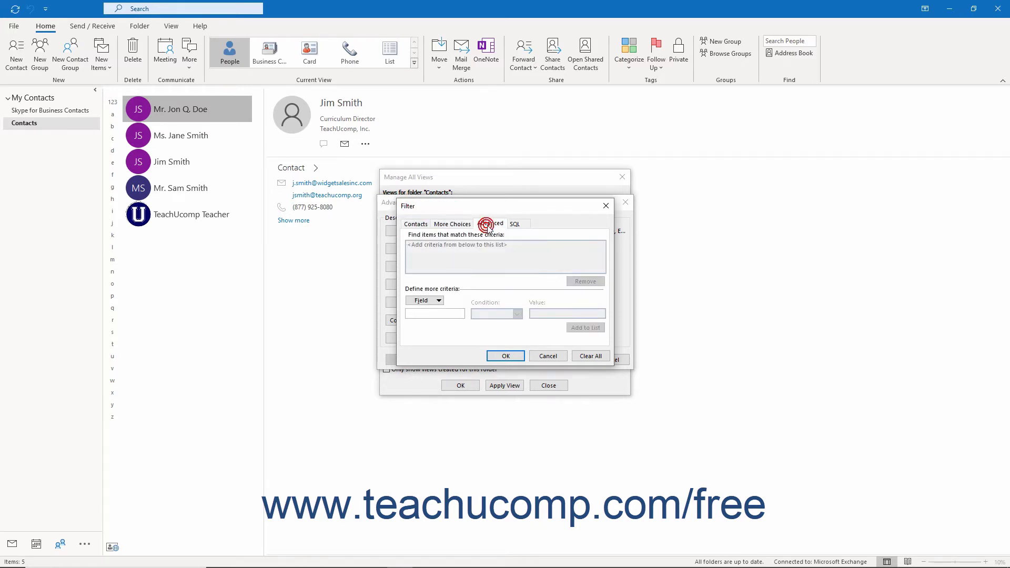
left_click(515, 226)
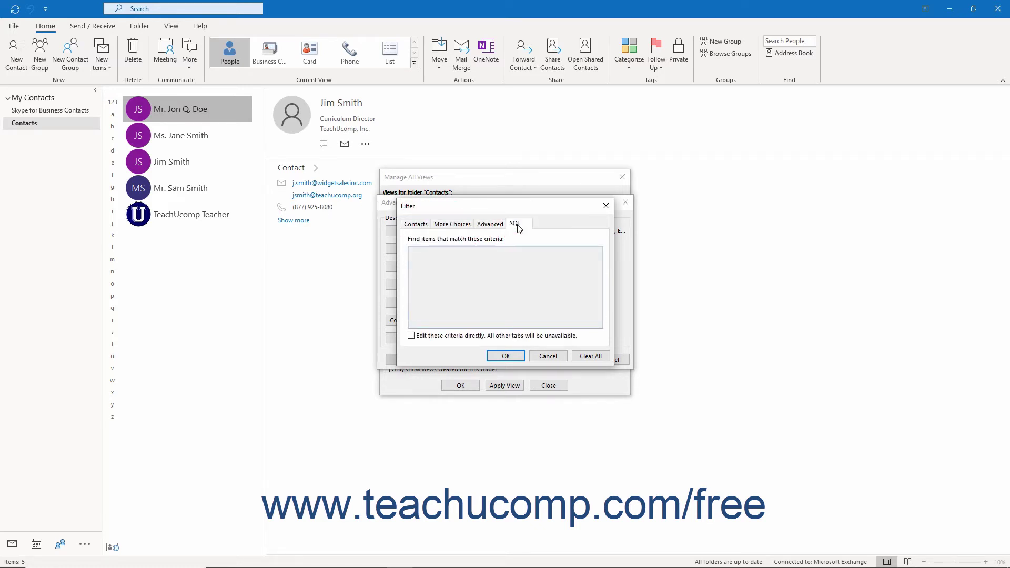
left_click(426, 226)
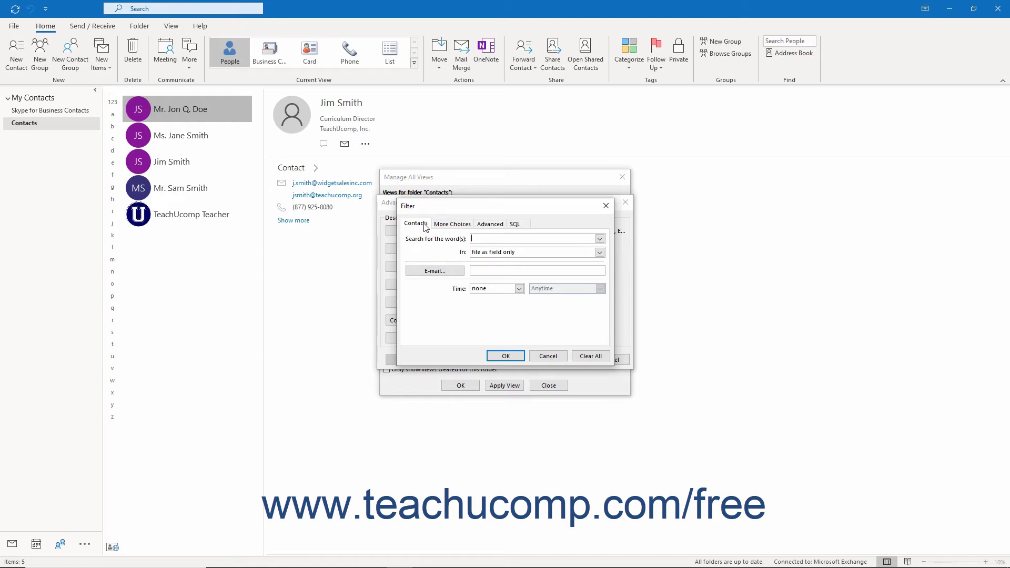
left_click(439, 226)
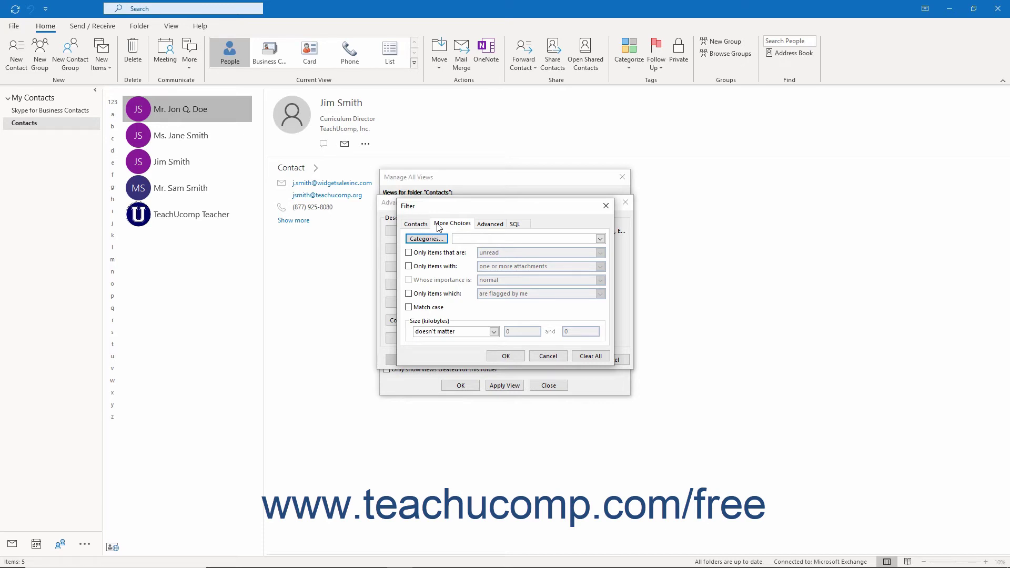
left_click(484, 224)
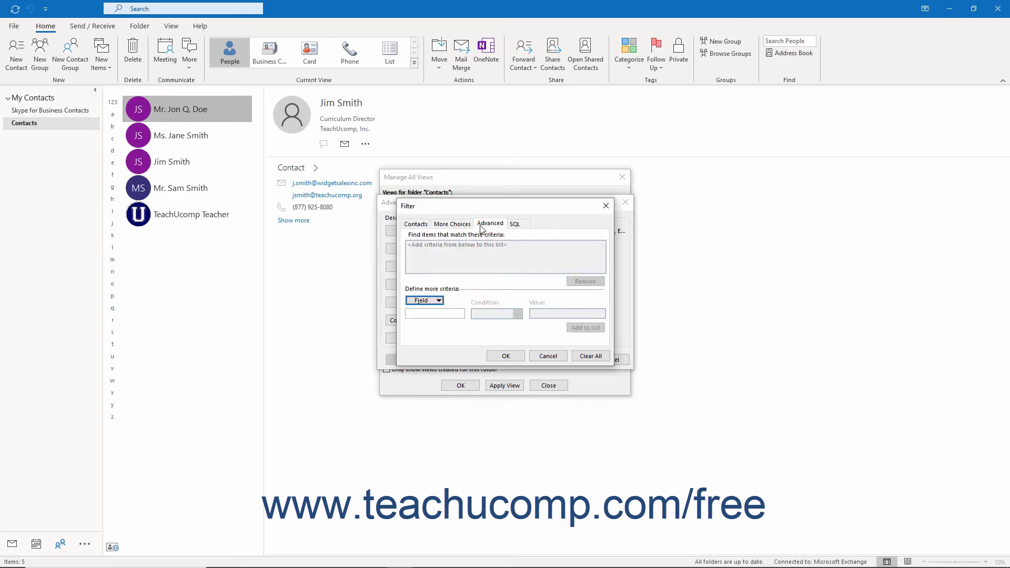
Try defining an advanced filter criterion on Business Address City with the condition "contains", check the SQL criteria, and cancel the filter
left_click(440, 301)
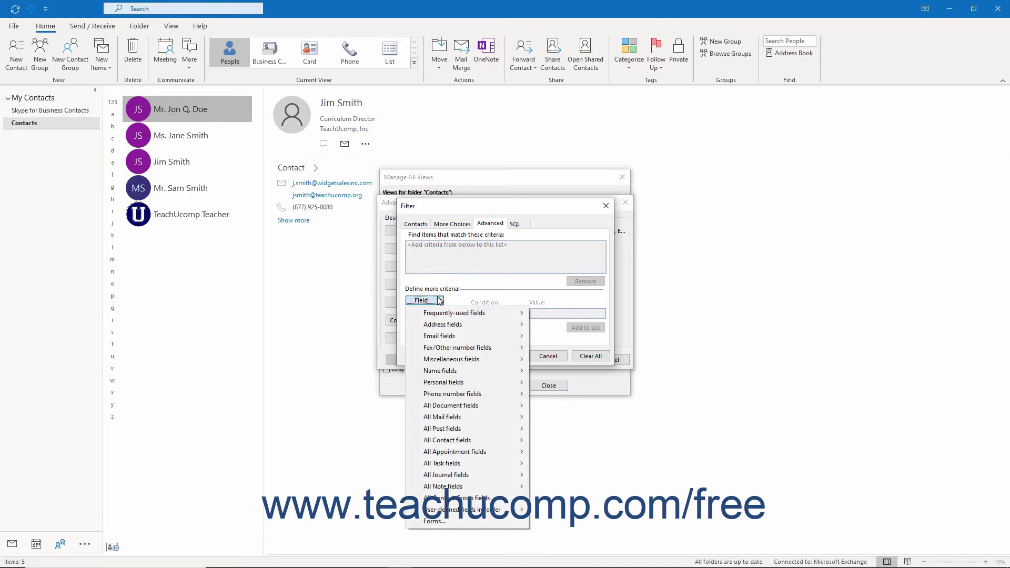
mouse_move(455, 326)
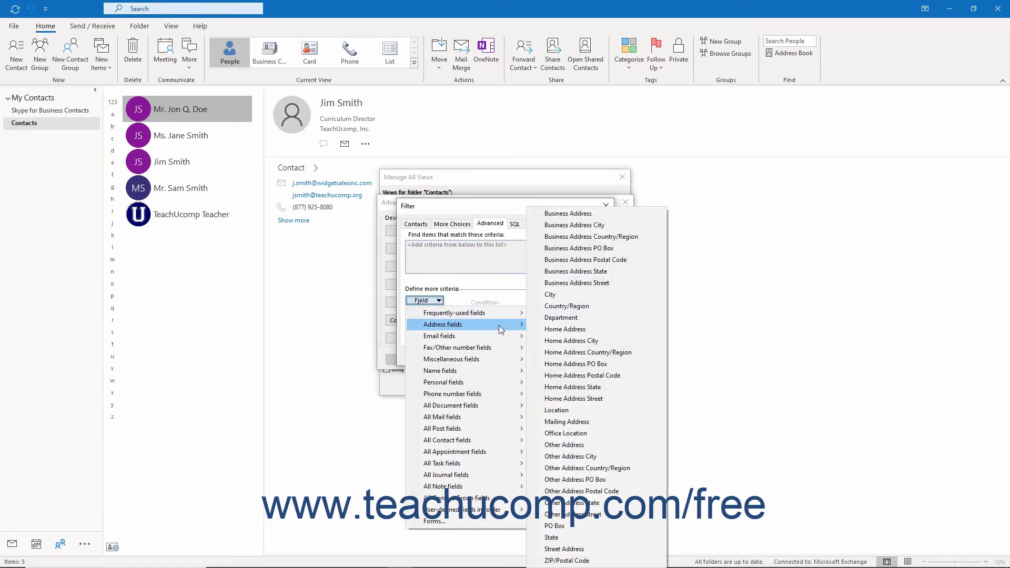
left_click(560, 224)
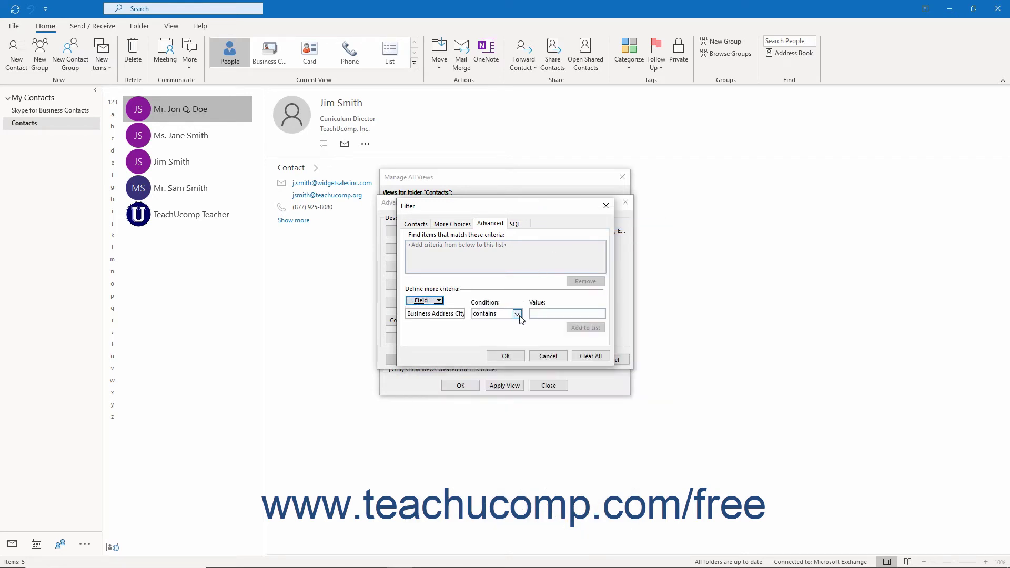
left_click(517, 314)
left_click(518, 314)
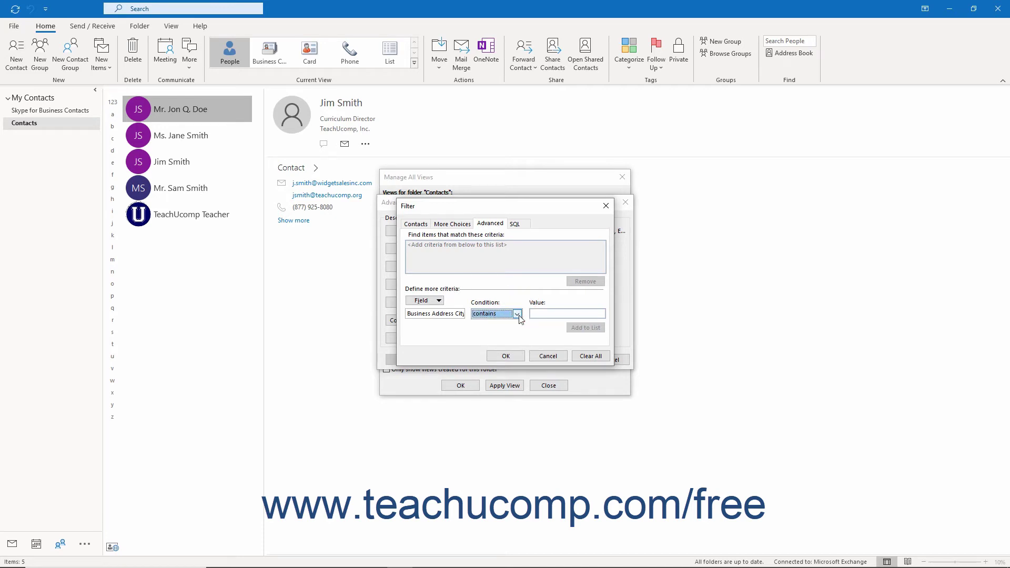
left_click(543, 314)
left_click(516, 225)
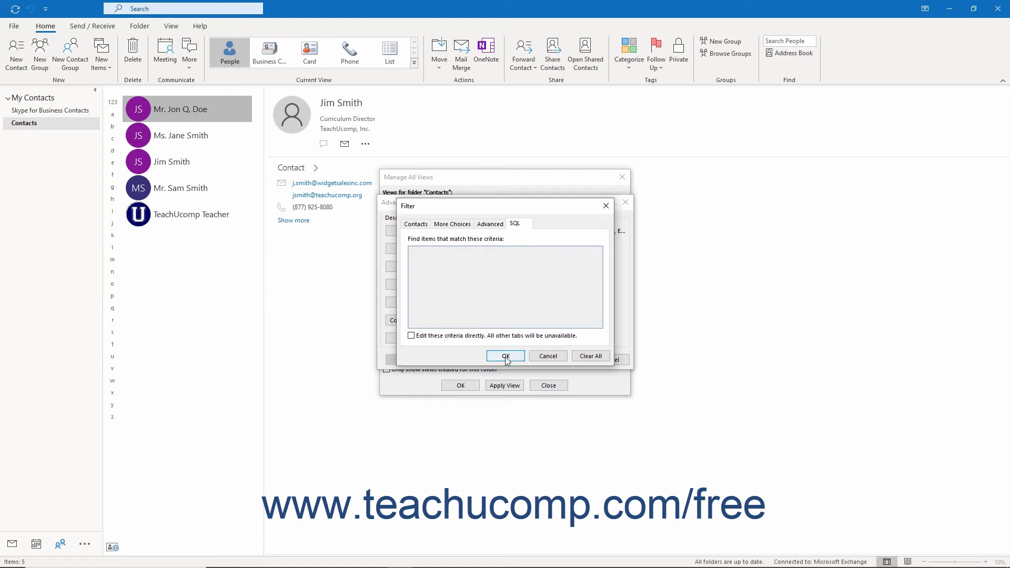
left_click(546, 357)
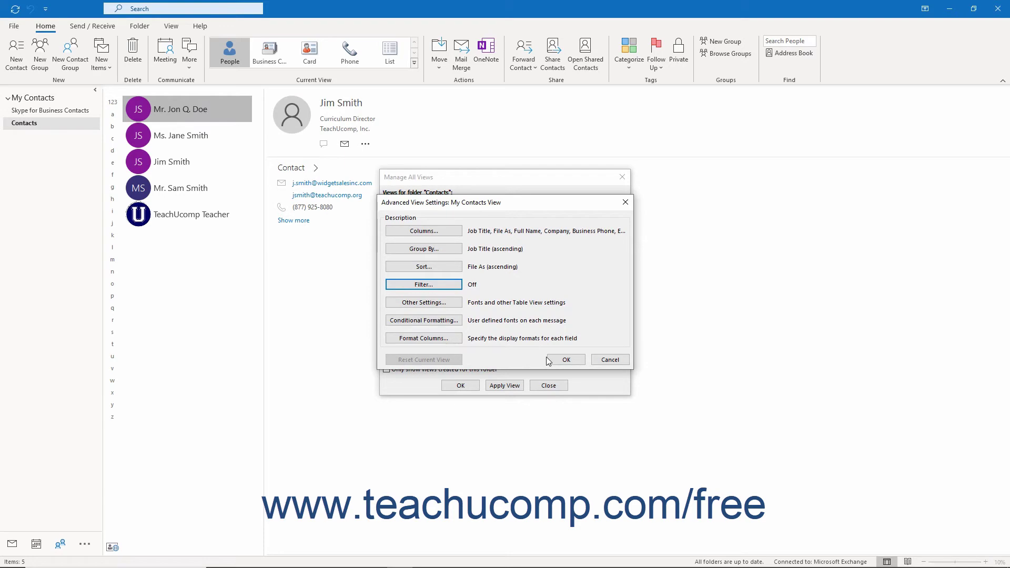
Check the grid line style choices in the view's other settings and accept the settings
left_click(457, 305)
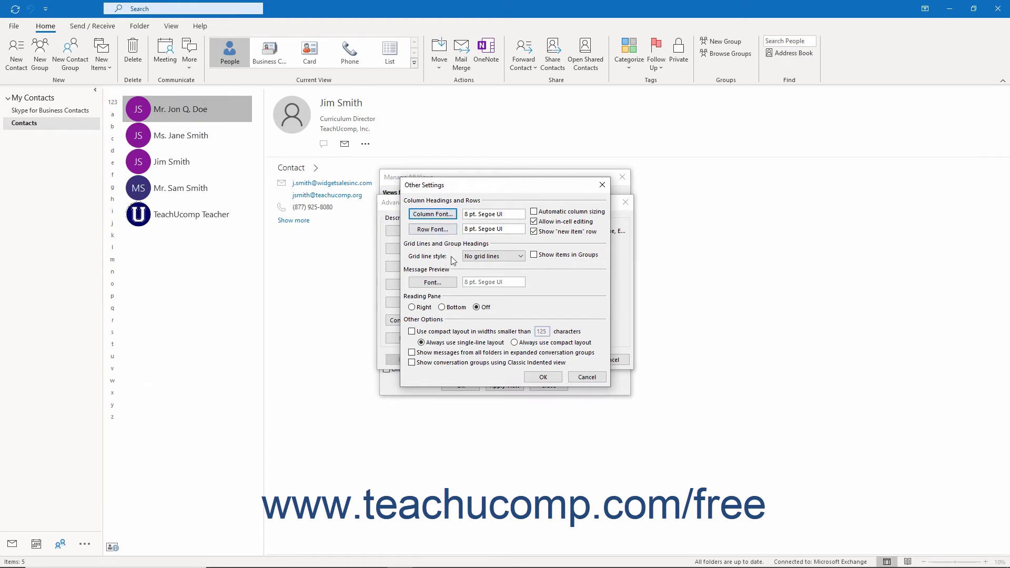
left_click(481, 256)
left_click(484, 258)
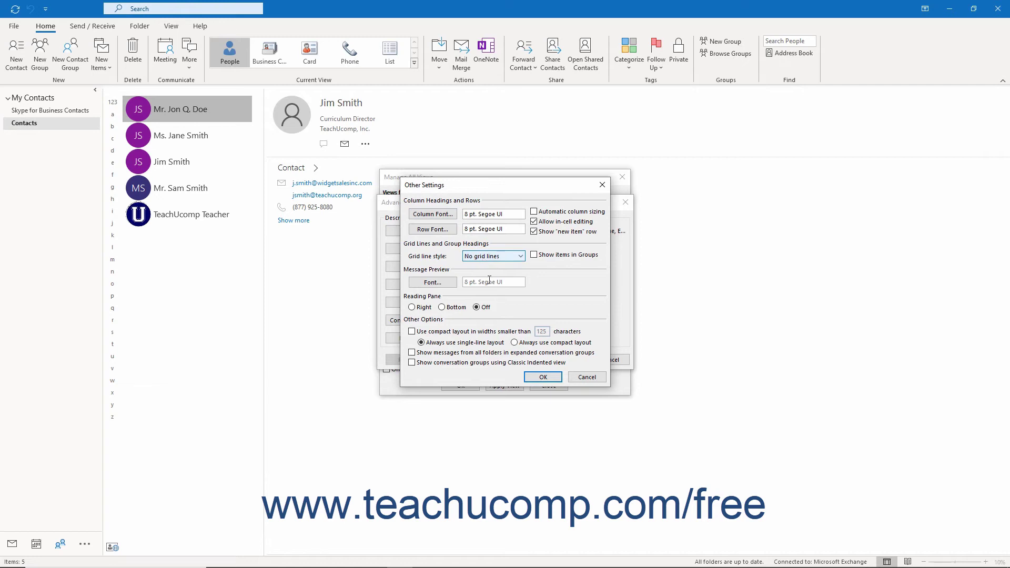
left_click(529, 378)
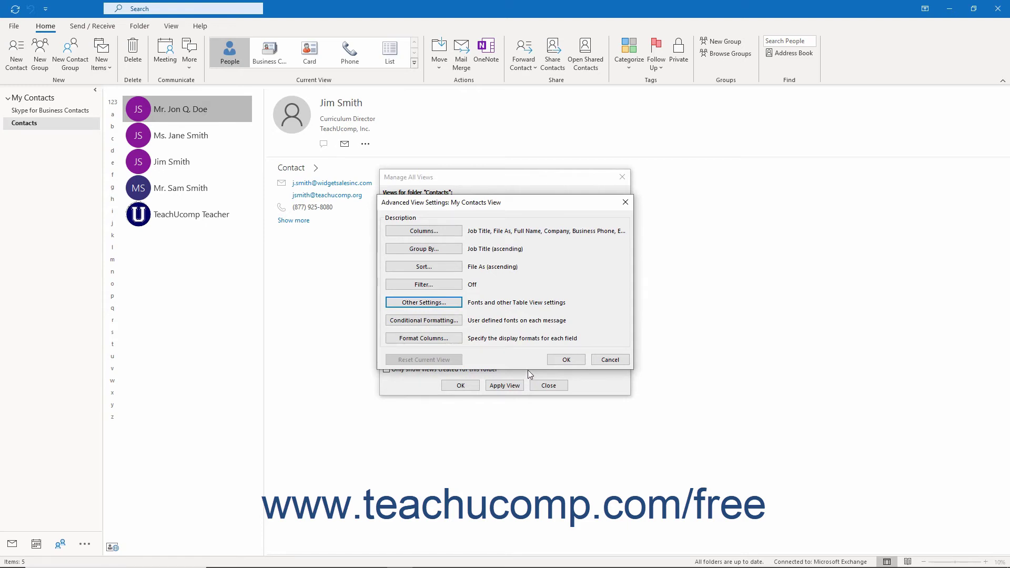
Disable the Overdue Contacts and Unread Contacts conditional formatting rules for the view and select the Contact Group Items rule
left_click(460, 320)
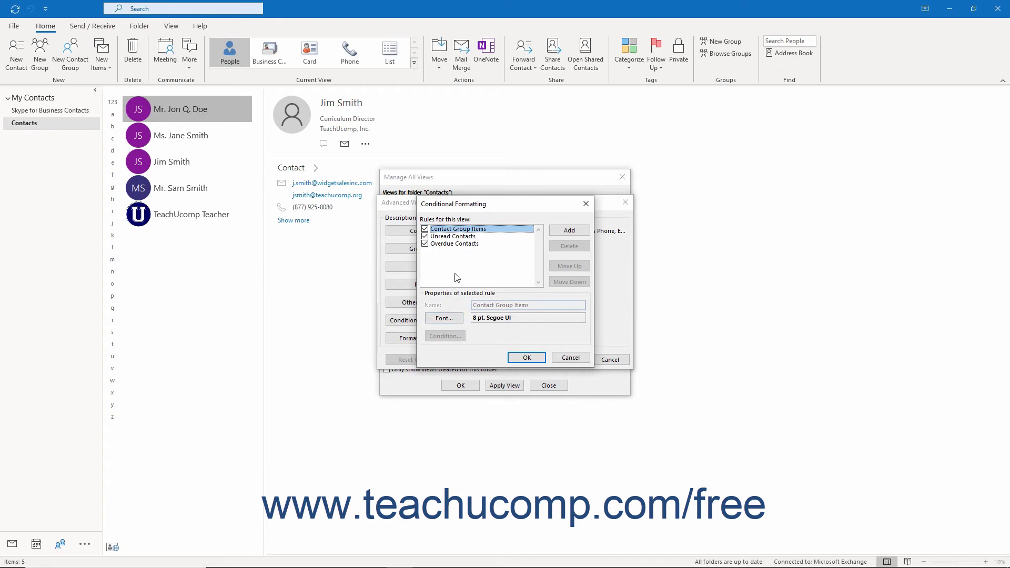
left_click(464, 237)
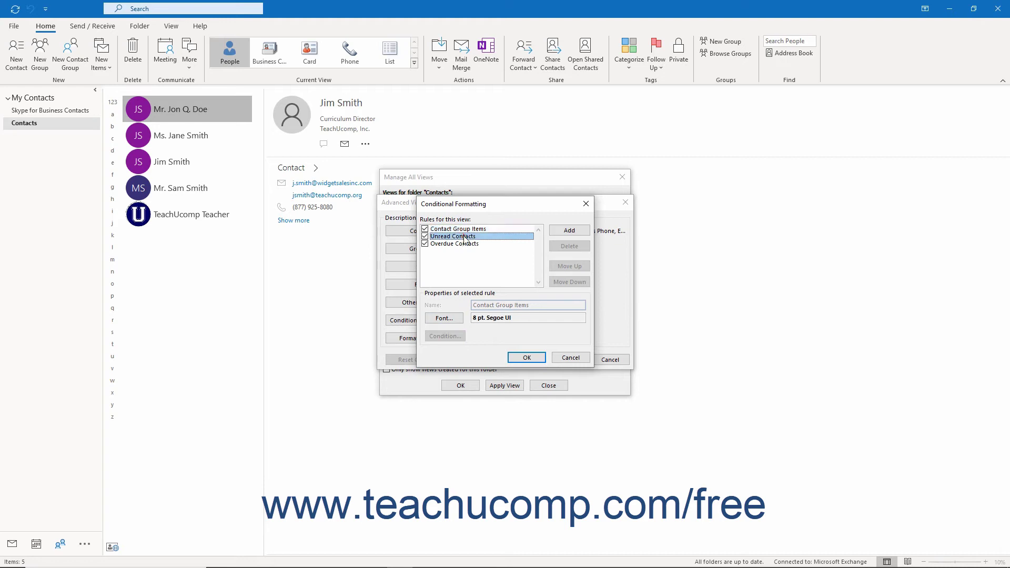
left_click(463, 244)
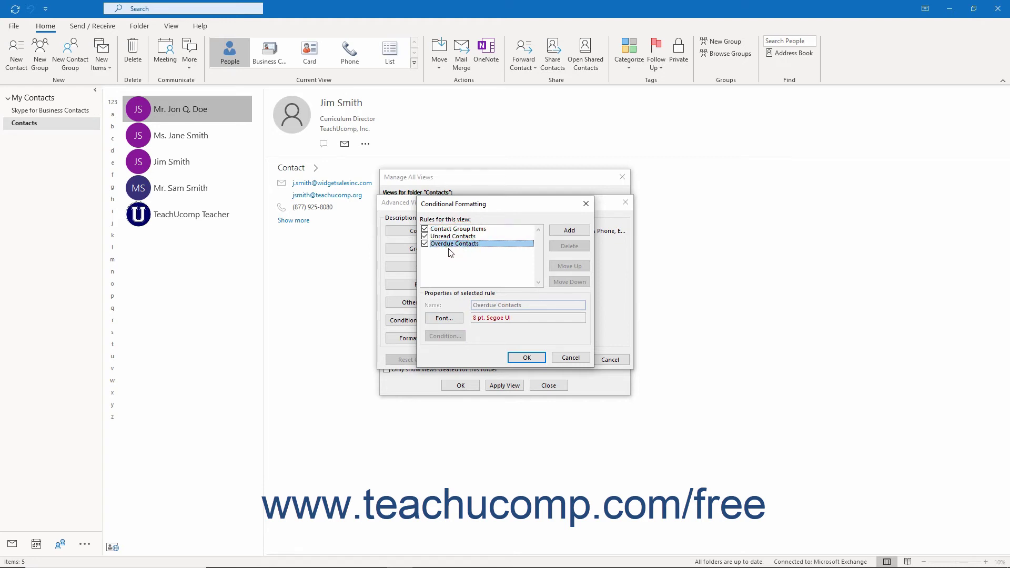
left_click(425, 243)
left_click(425, 236)
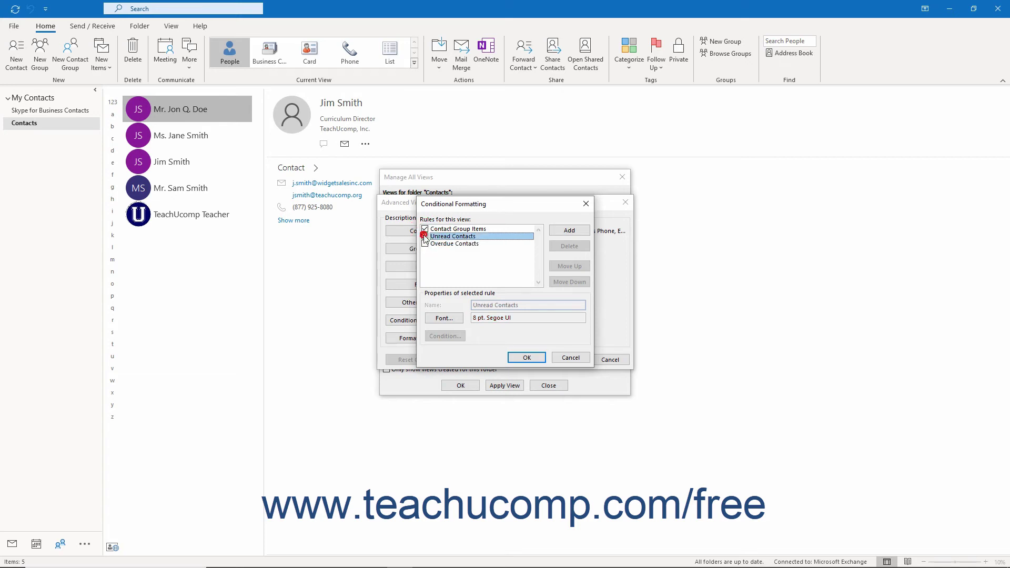
left_click(447, 229)
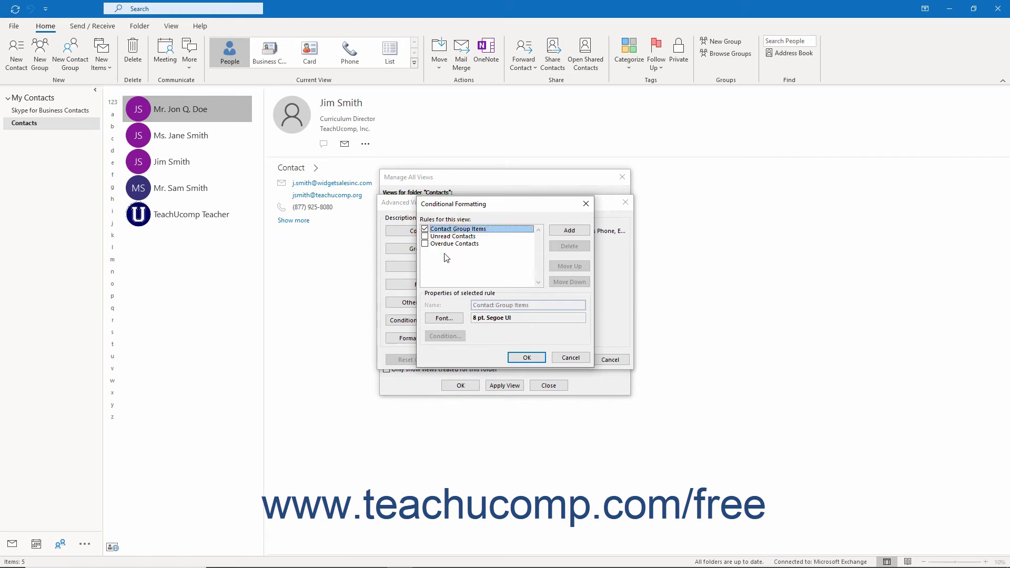
Add a conditional formatting rule named "My Rule" with a bold, purple font
left_click(560, 233)
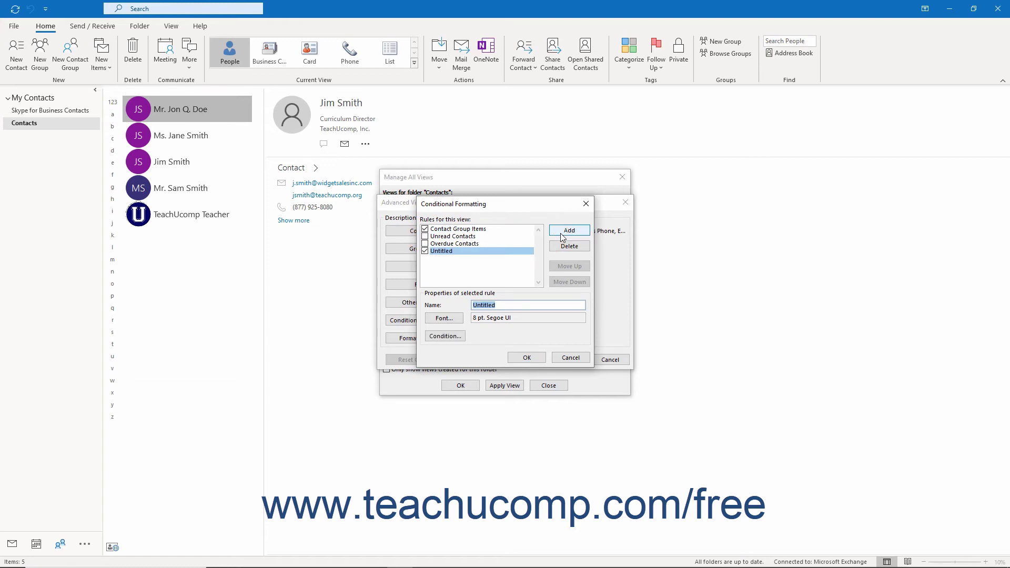
type("My Rule")
left_click(460, 320)
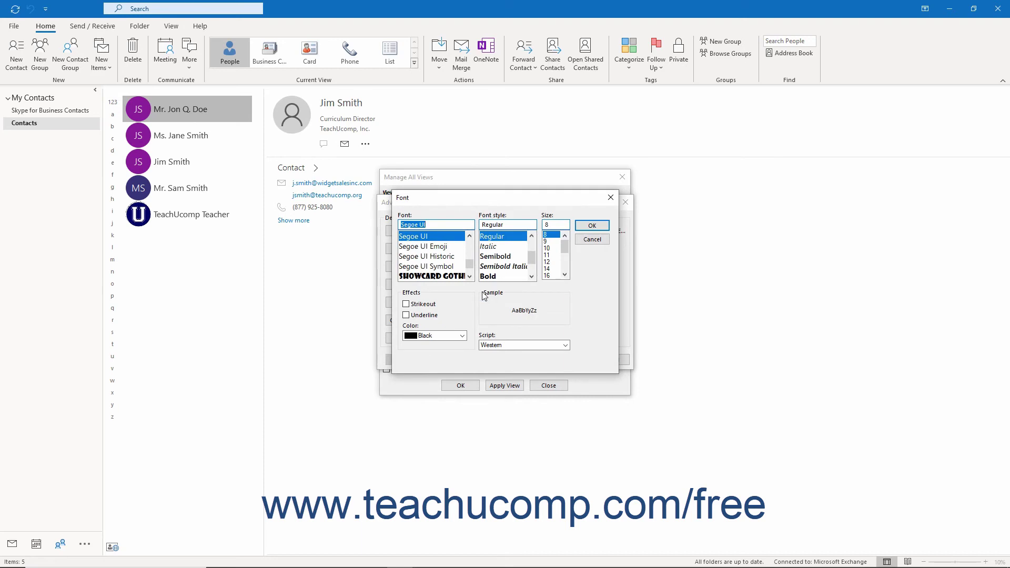
left_click(489, 276)
left_click(463, 336)
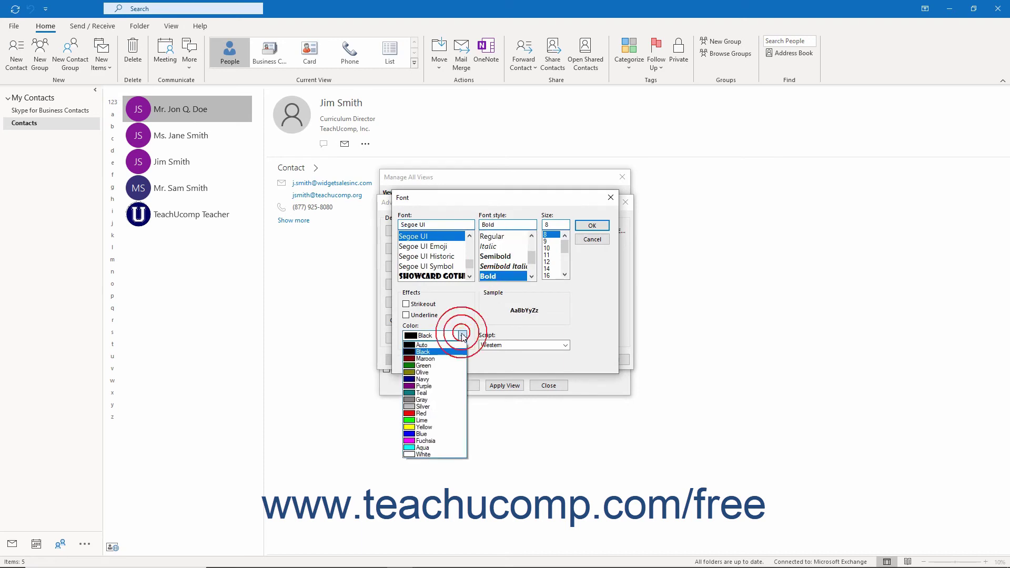
left_click(424, 386)
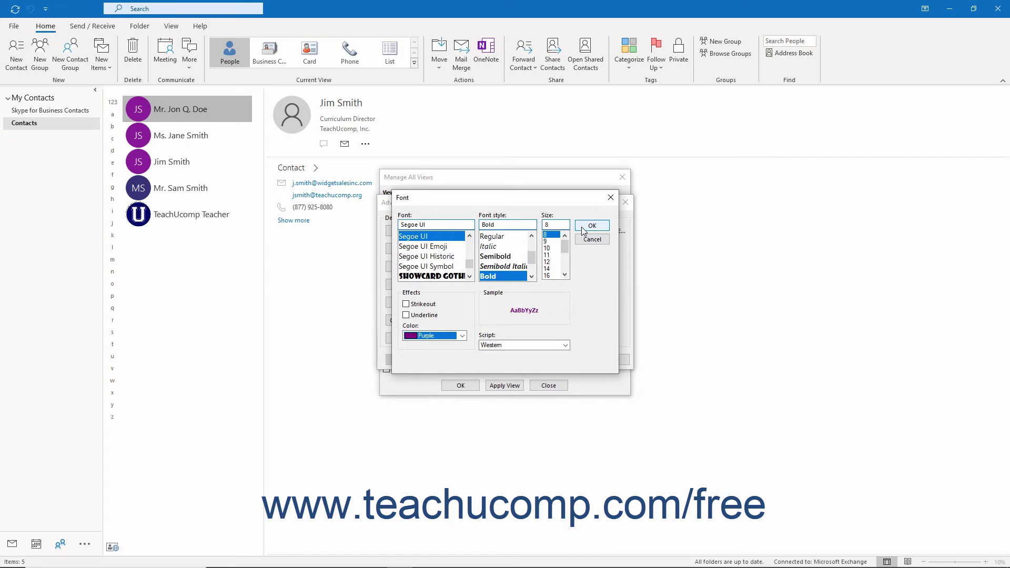
left_click(584, 226)
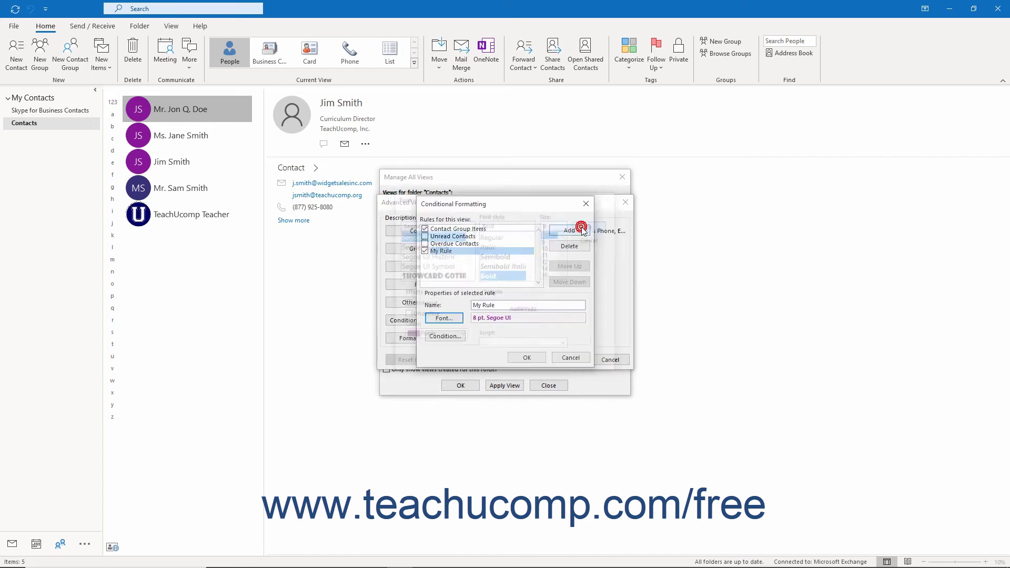
Give My Rule an advanced condition that Job Title is (exactly) "President", and accept the conditional formatting
left_click(463, 340)
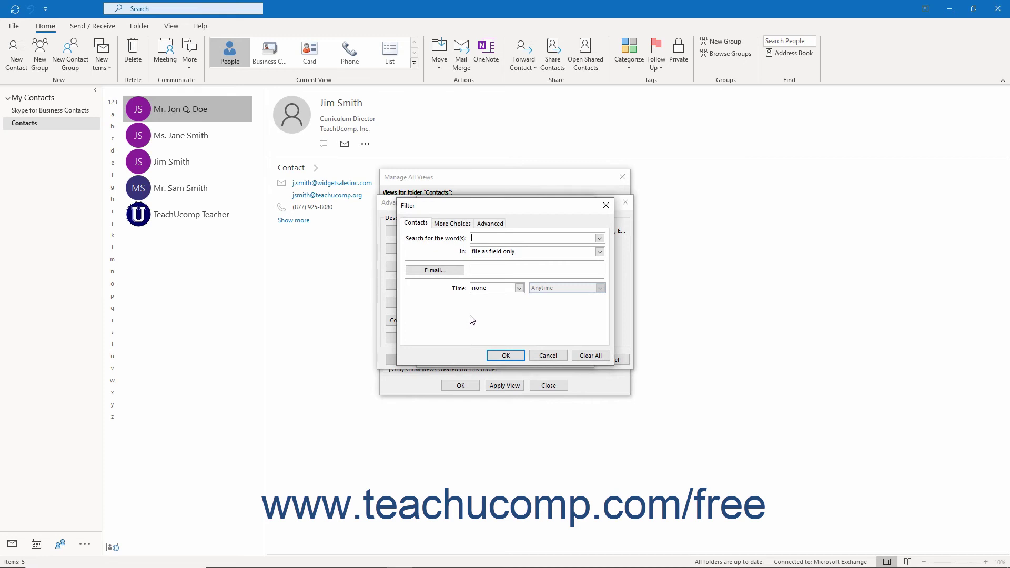
left_click(482, 222)
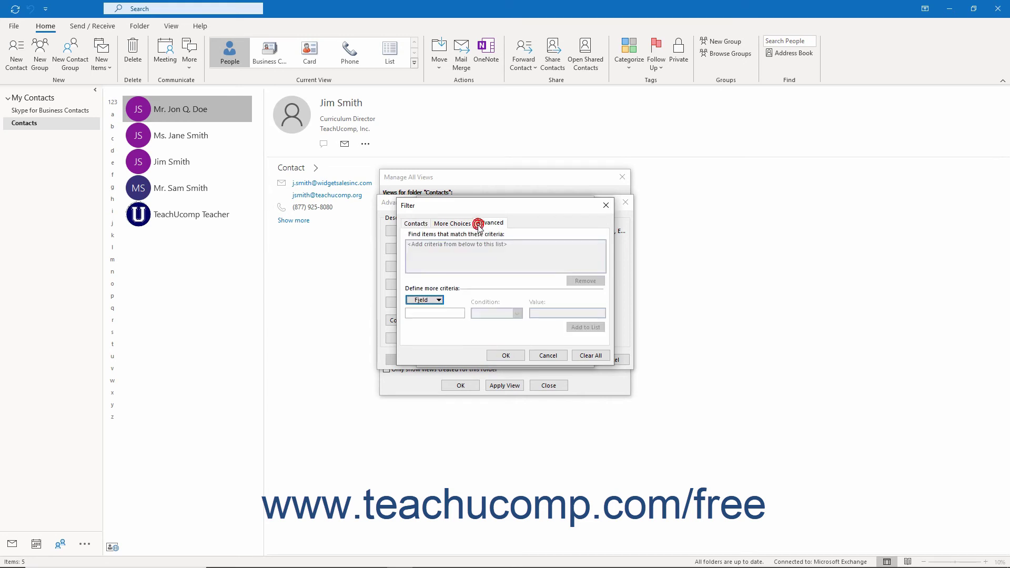
left_click(439, 299)
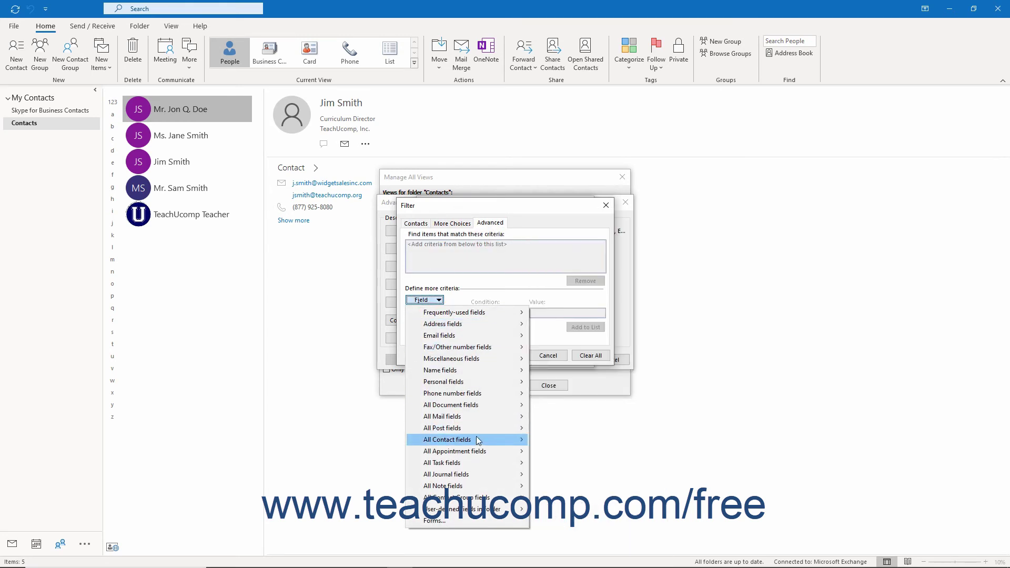
mouse_move(476, 439)
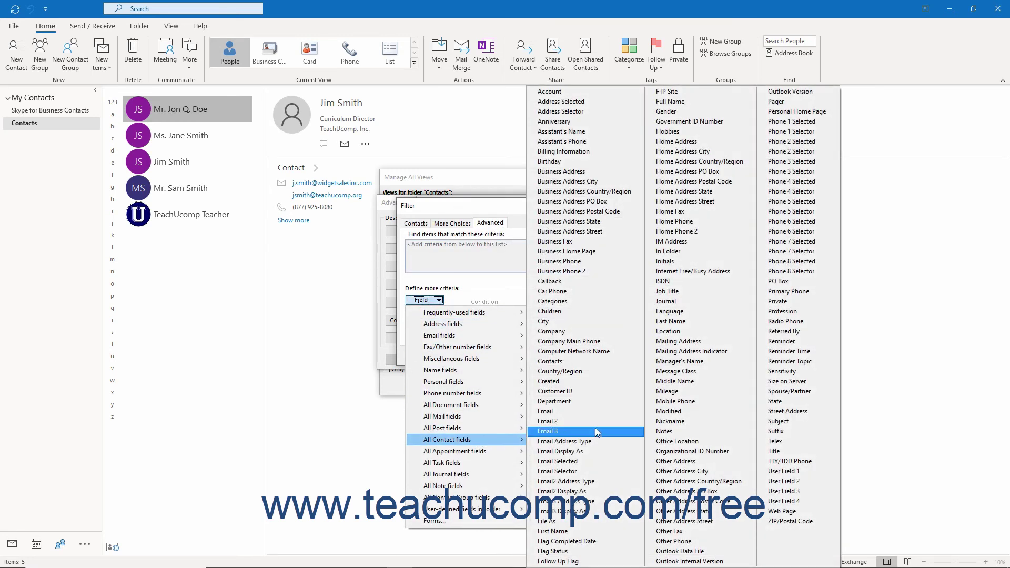
left_click(666, 291)
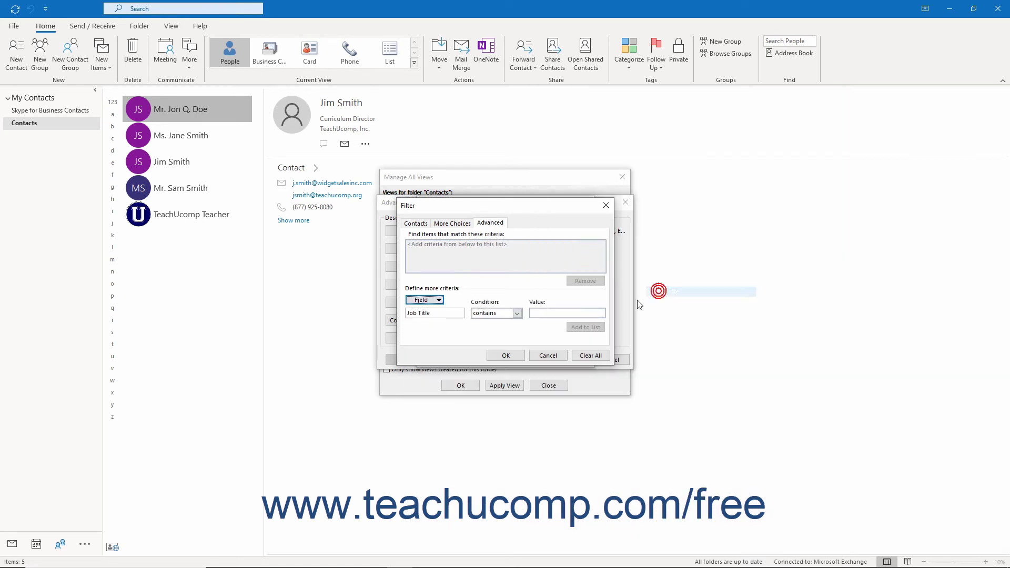
left_click(517, 313)
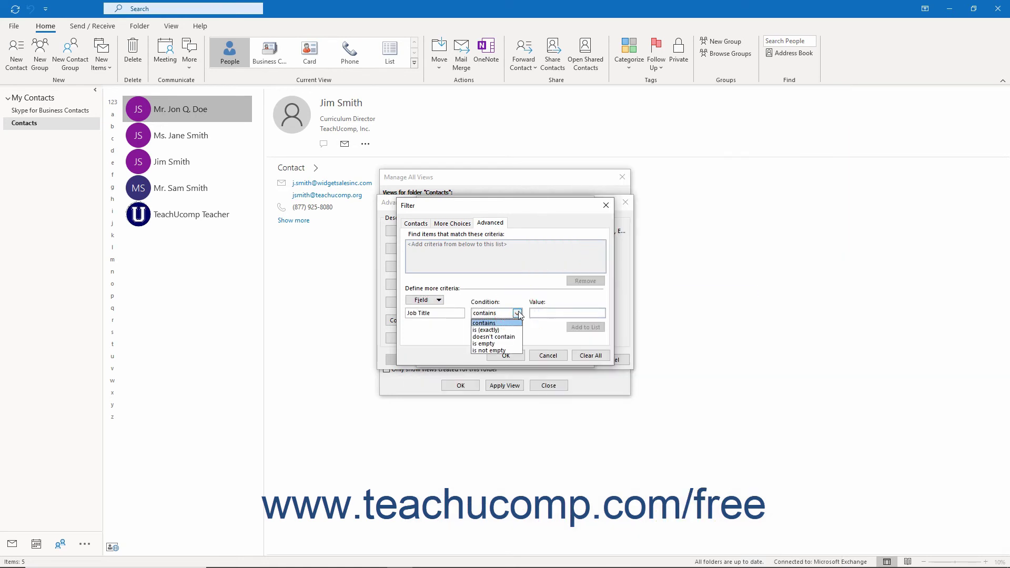
left_click(485, 330)
left_click(543, 313)
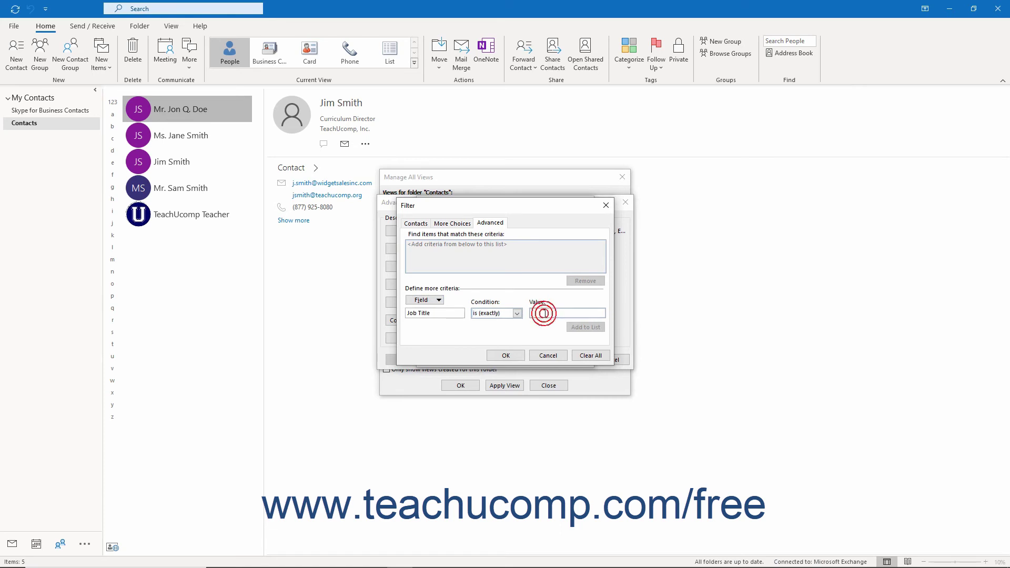
type("President")
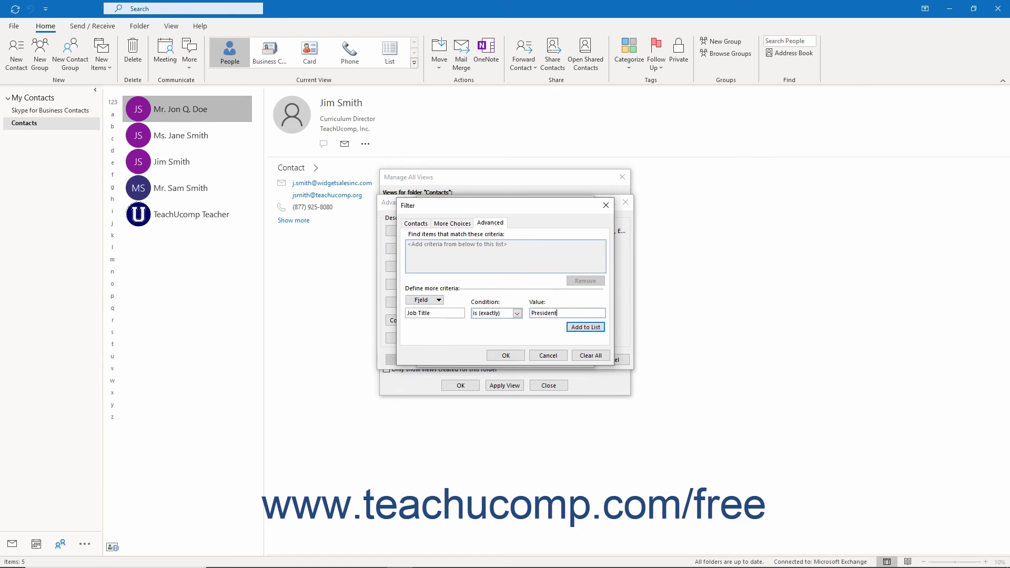
left_click(586, 328)
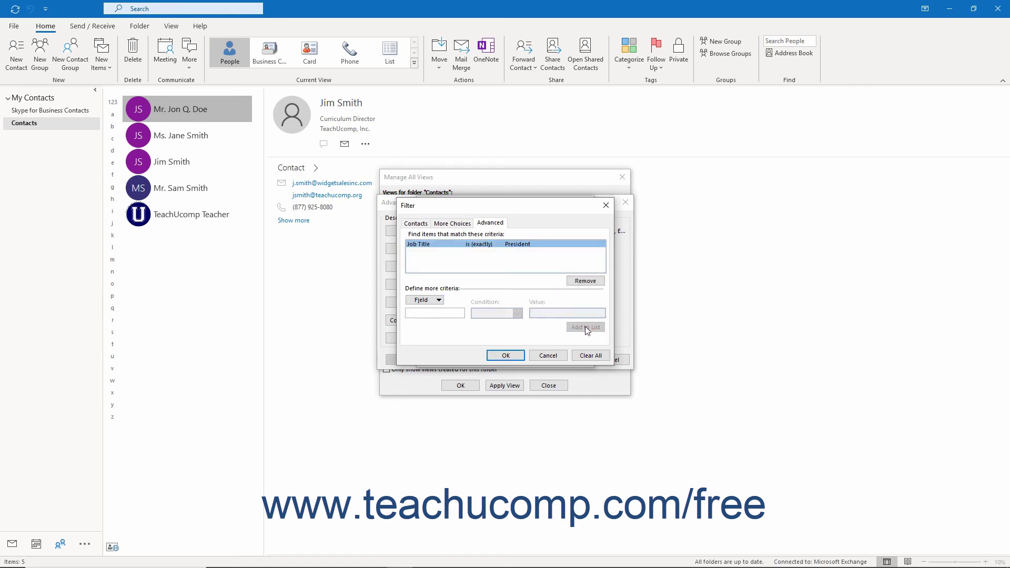
left_click(518, 357)
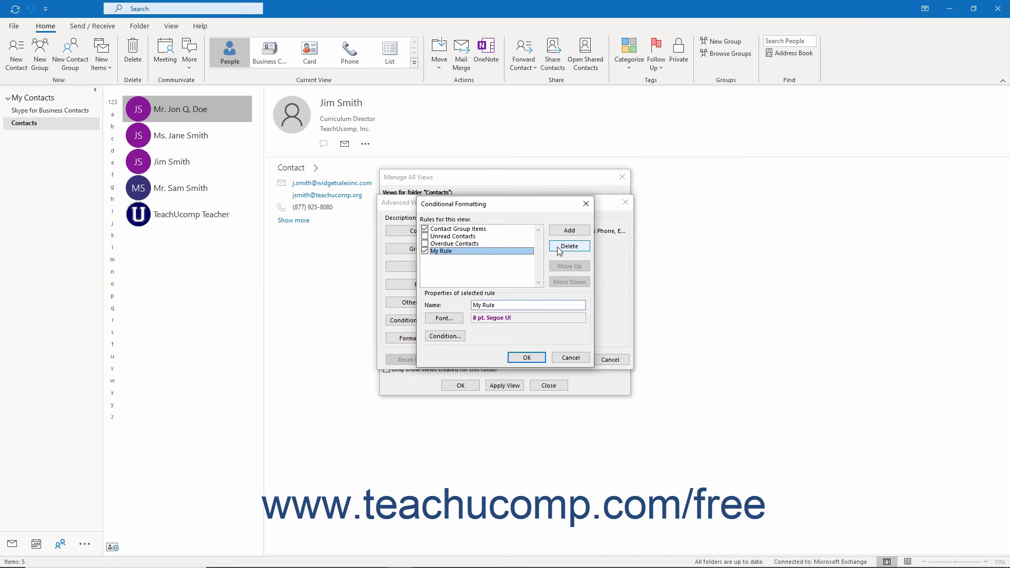
left_click(535, 360)
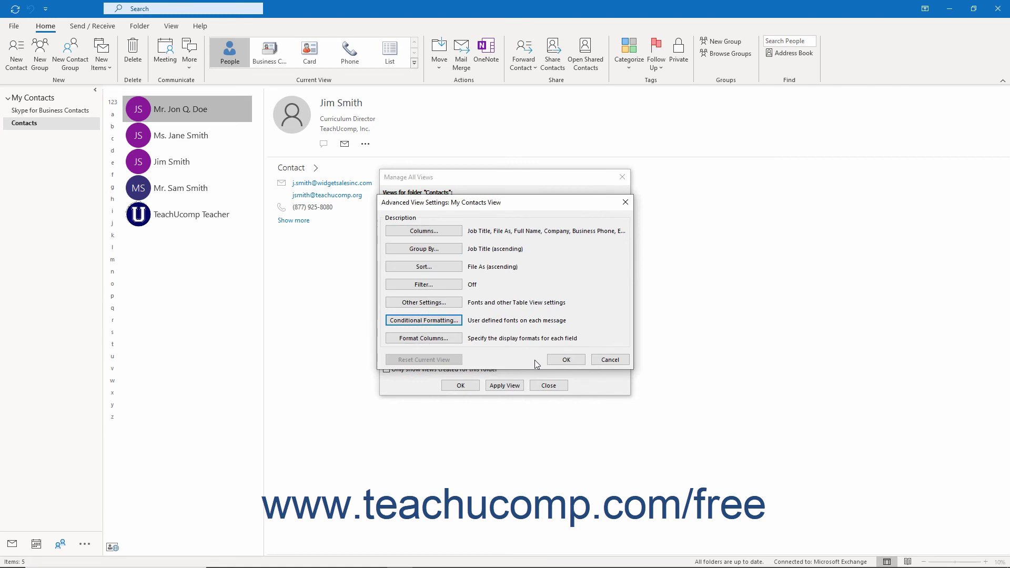
Change the File As column's label to "Name" in the view's column formatting
left_click(454, 339)
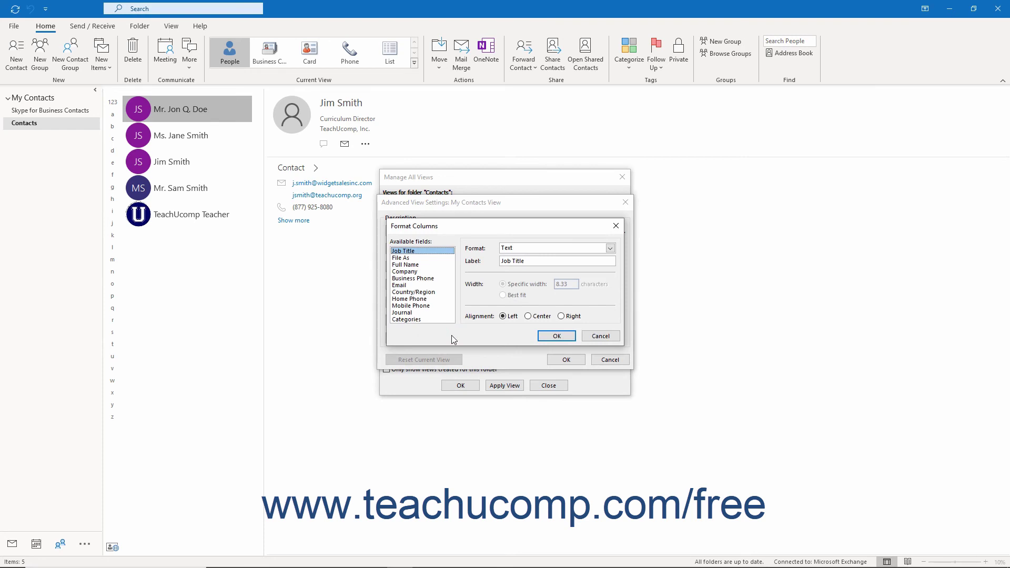
left_click(409, 258)
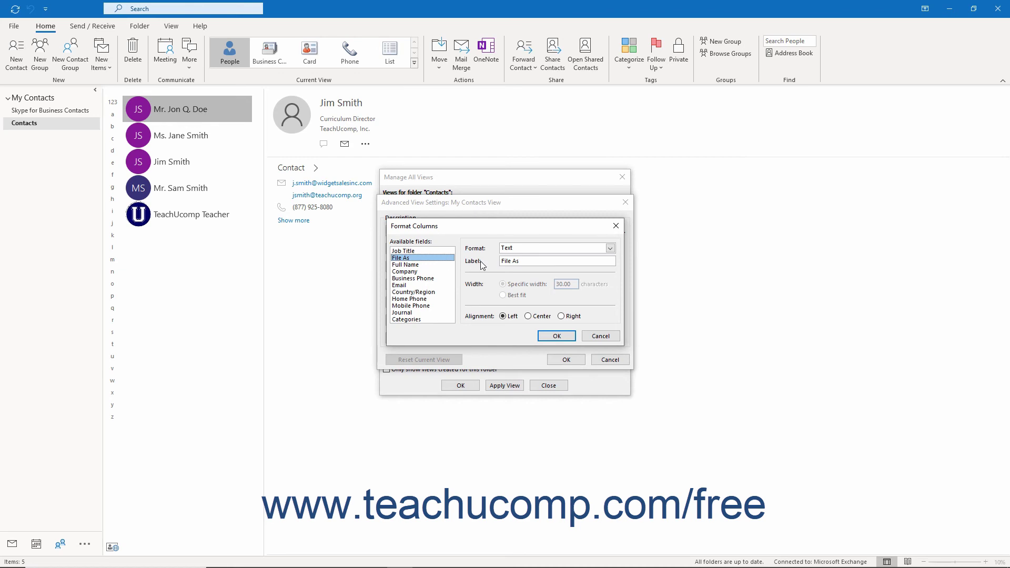
left_click(526, 261)
type("Name")
left_click(559, 339)
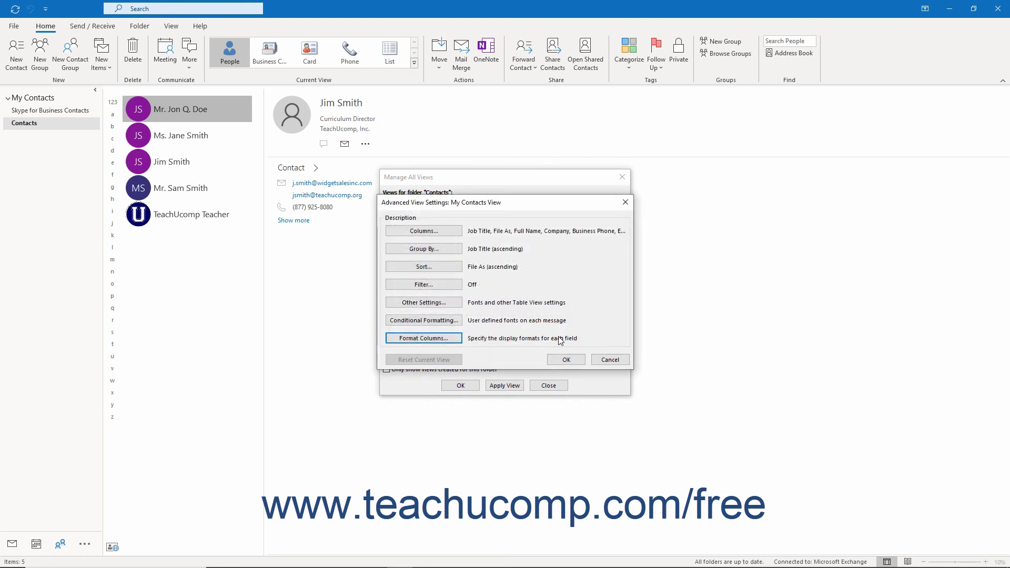
Accept the advanced view settings and apply My Contacts View to the Contacts folder
left_click(564, 361)
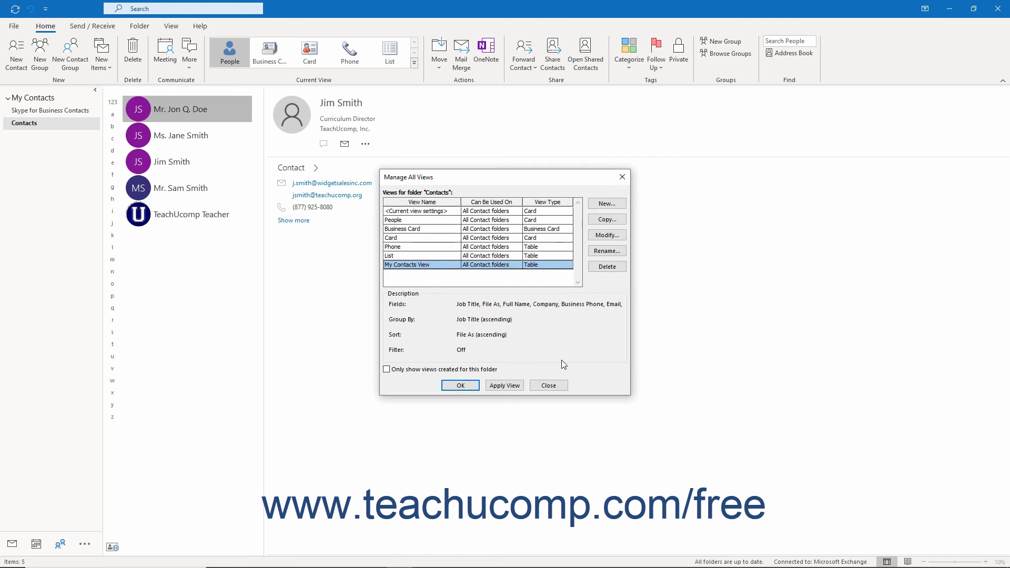
left_click(440, 267)
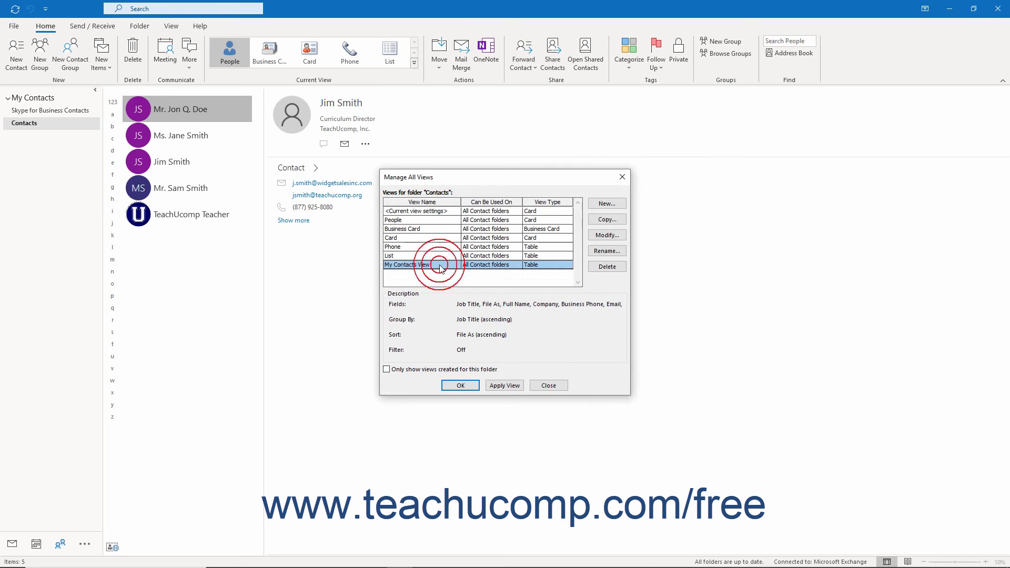
left_click(505, 386)
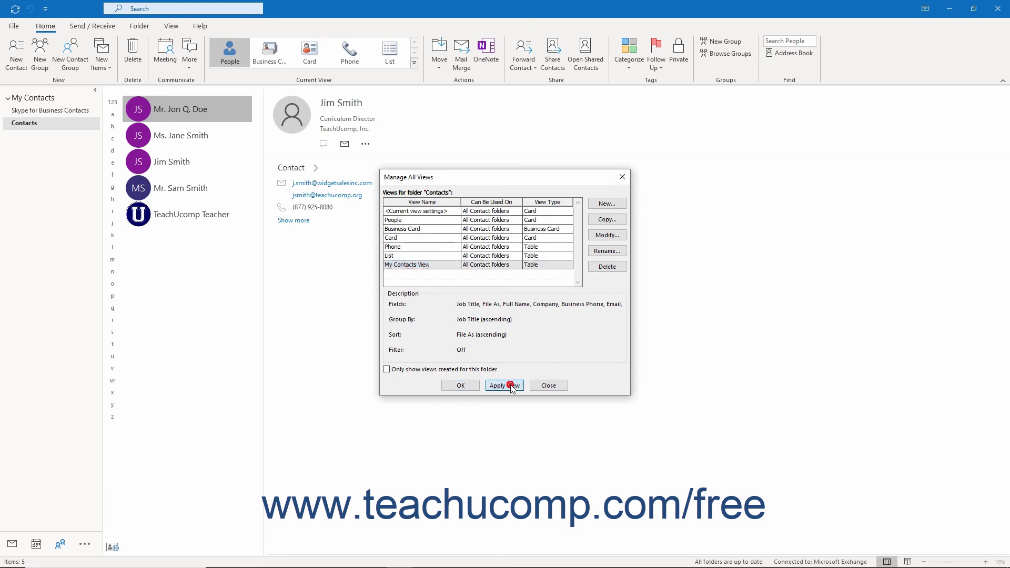